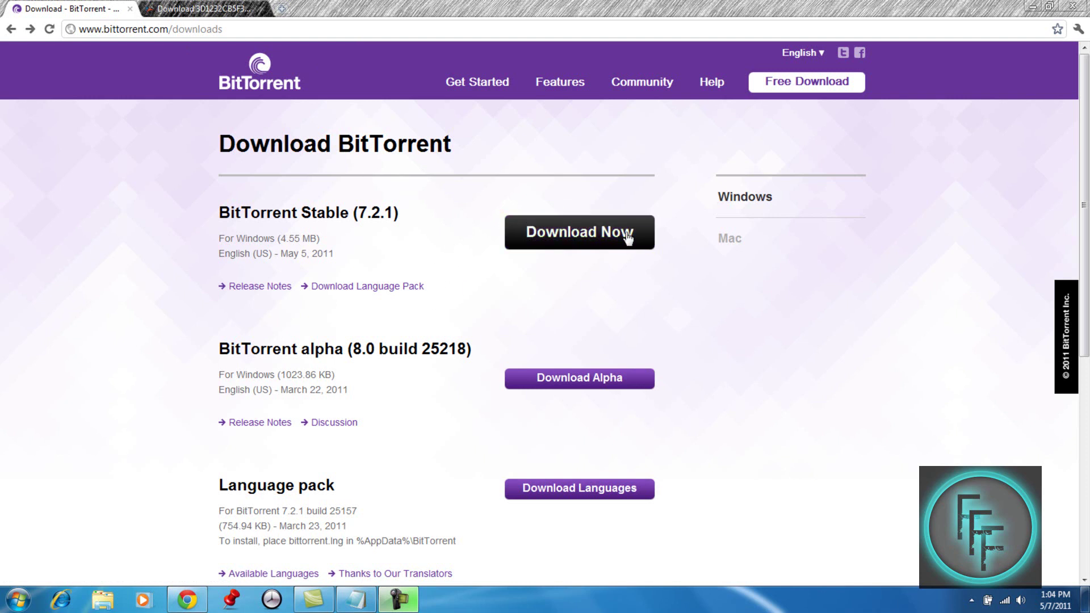
# - Download the BitTorrent Stable installer for Windows and switch to the uploading.com tab
pyautogui.click(526, 244)
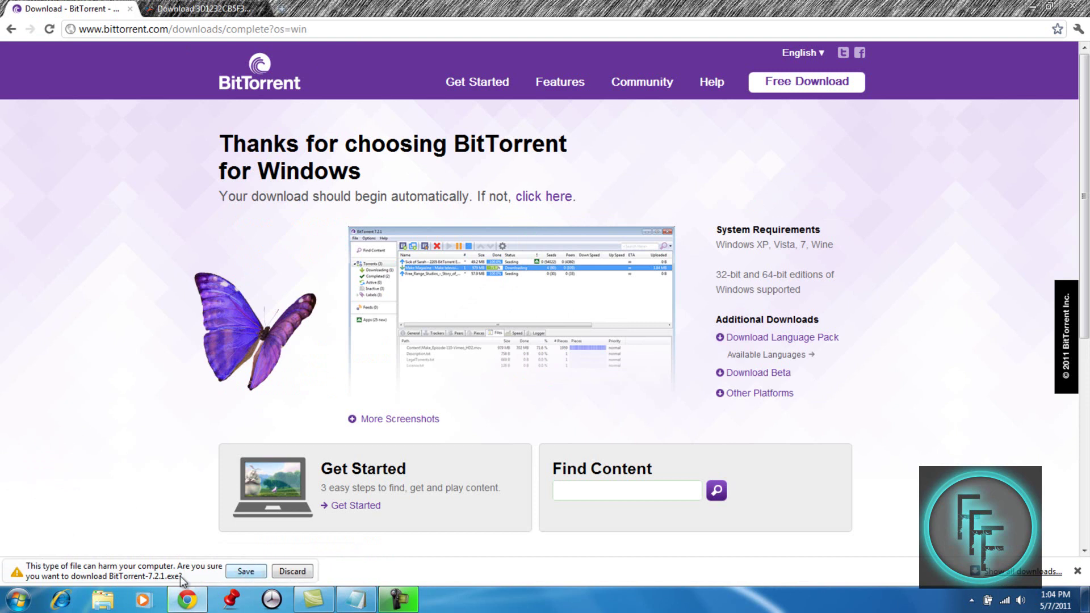
pyautogui.click(291, 571)
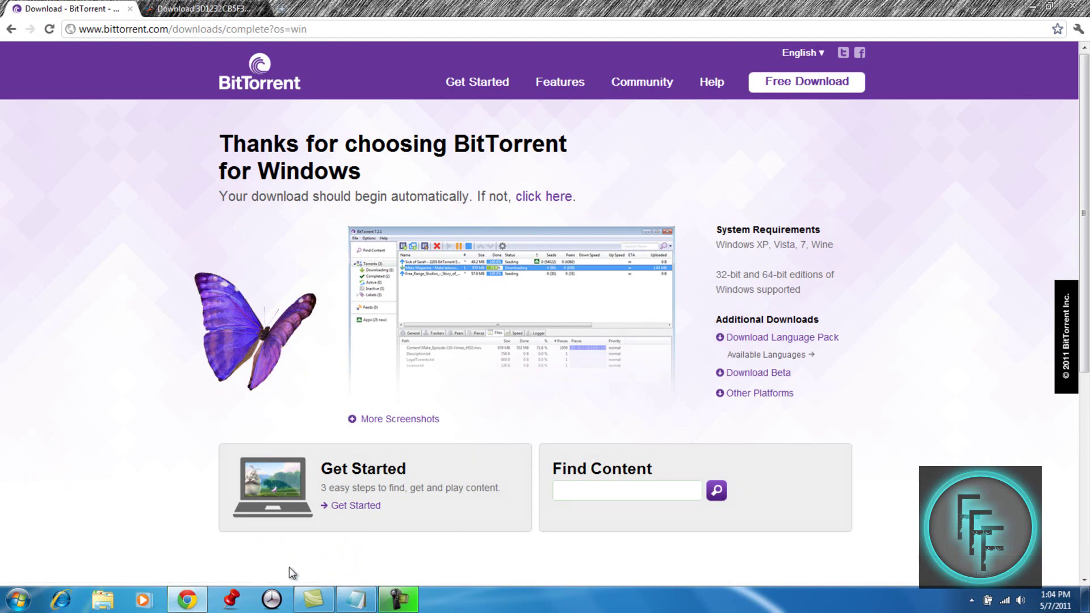
pyautogui.click(206, 8)
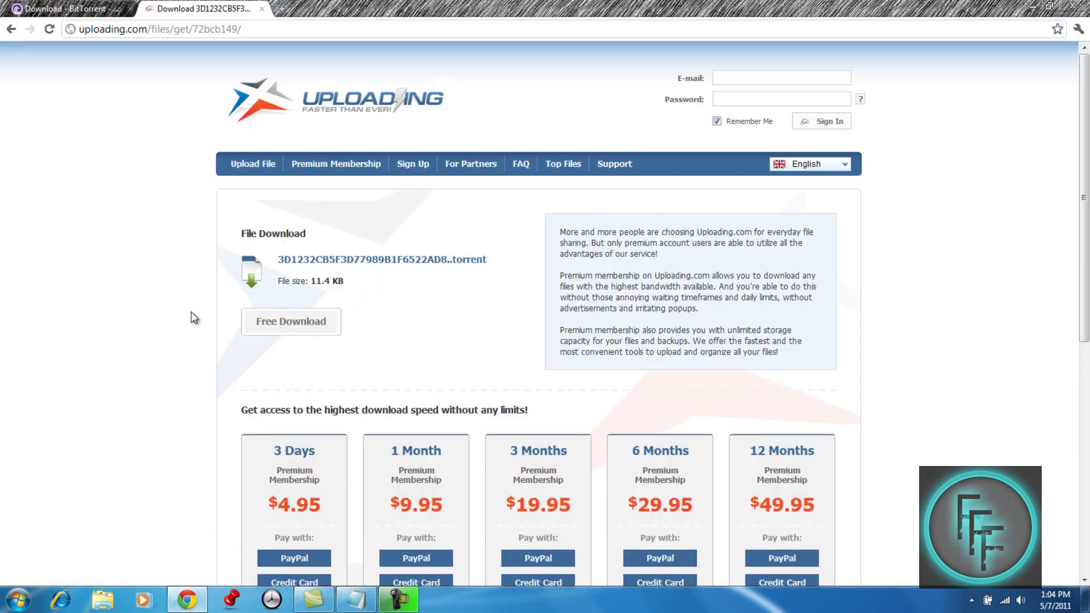
# - Free-download the After Effects .torrent from uploading.com and close Chrome
pyautogui.click(291, 333)
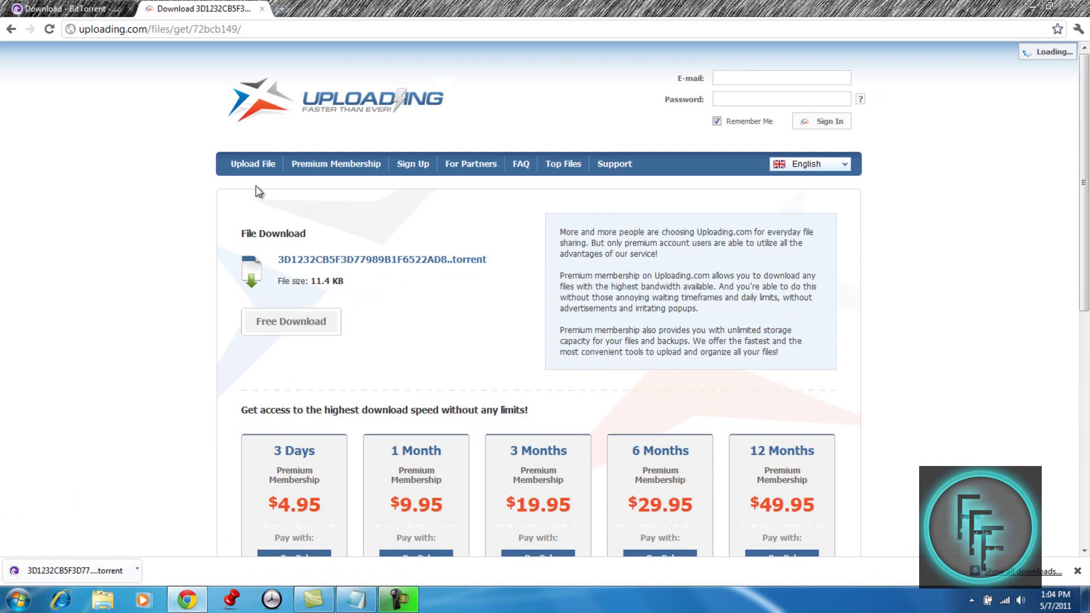
pyautogui.click(1071, 7)
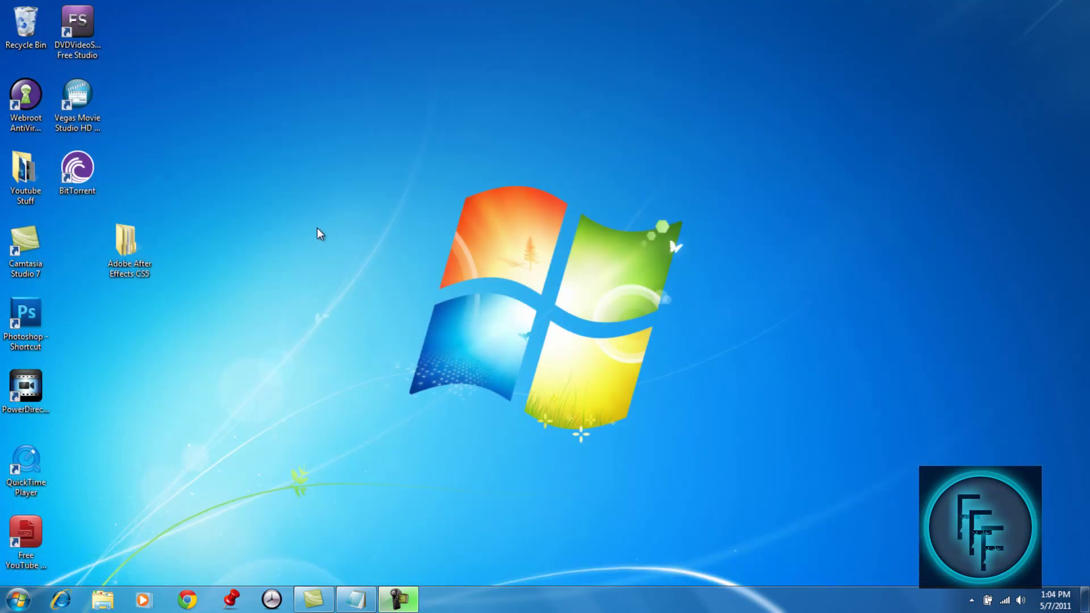
# - Open BitTorrent and open the Downloads folder of the finished Adobe After Effects CS5 torrent
pyautogui.doubleClick(77, 171)
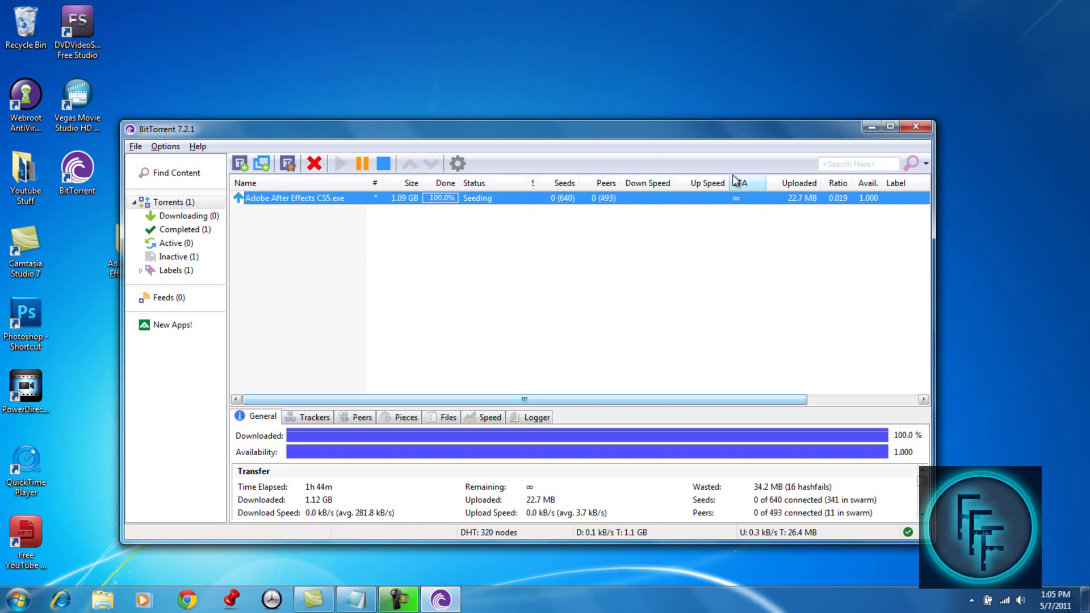
pyautogui.click(799, 250)
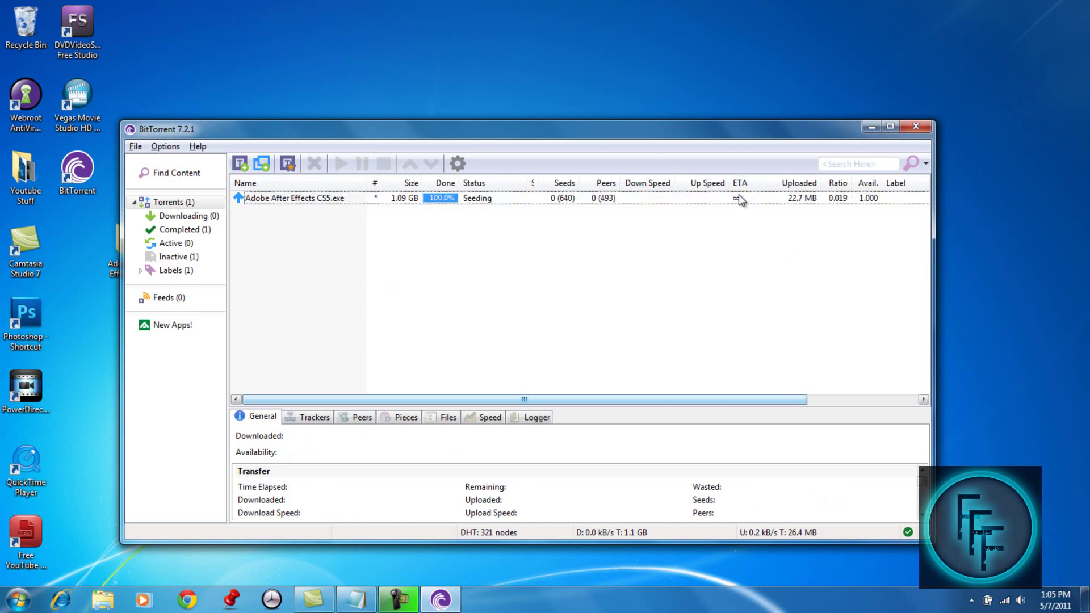
pyautogui.click(779, 197)
pyautogui.doubleClick(832, 163)
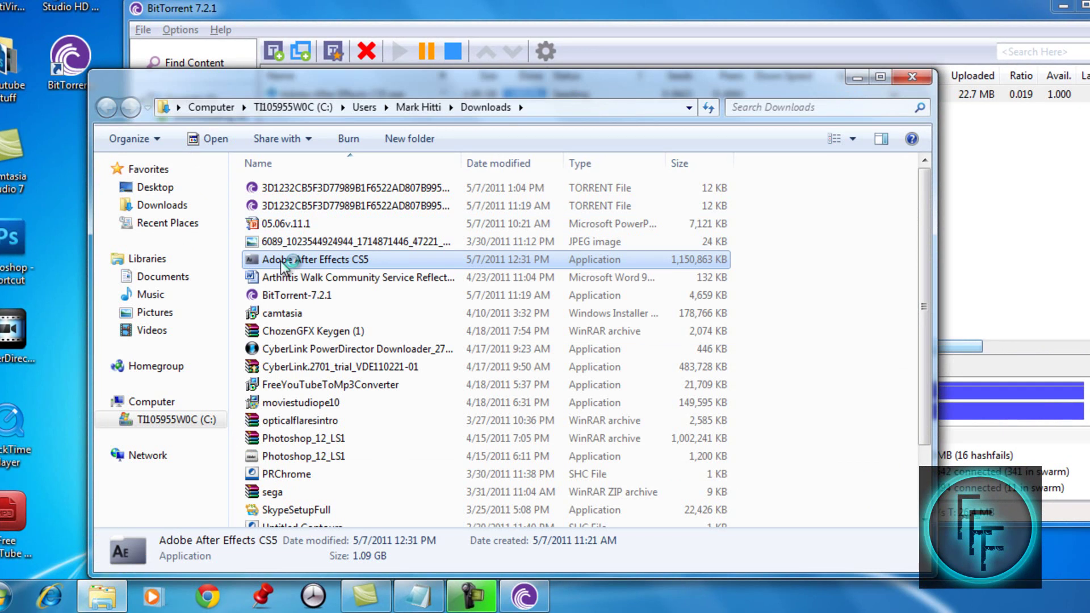
# - Extract Adobe After Effects CS5 to the Desktop, then close the extractor
pyautogui.doubleClick(280, 260)
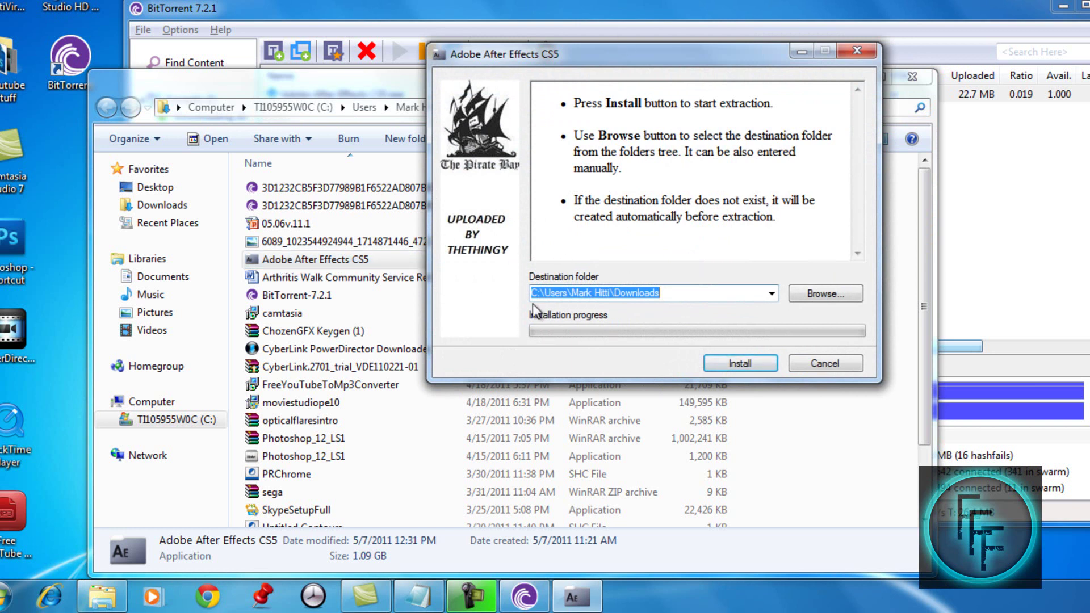
pyautogui.click(842, 294)
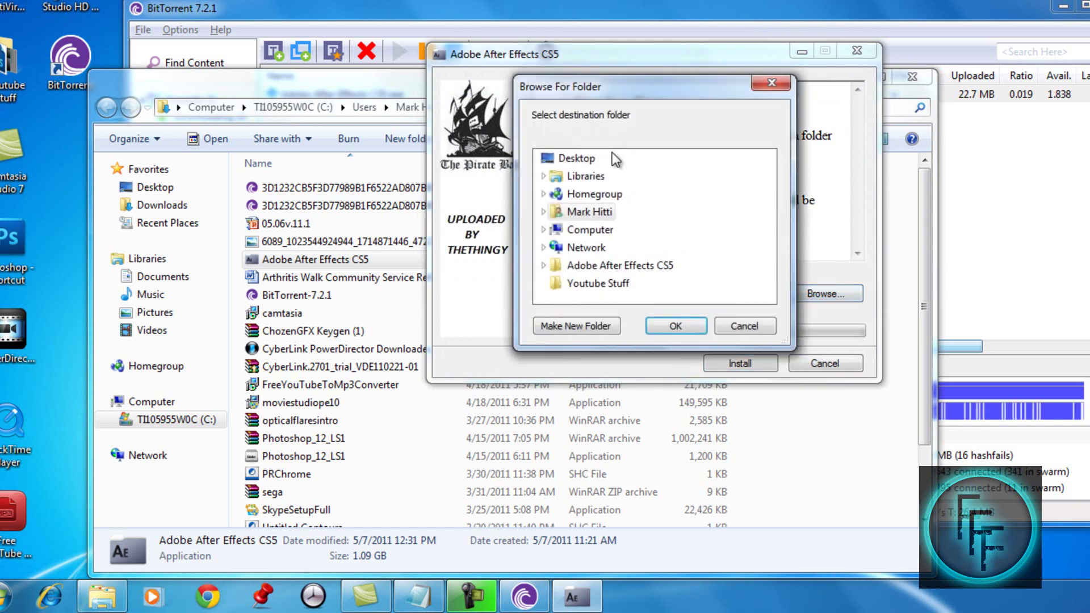
pyautogui.click(596, 160)
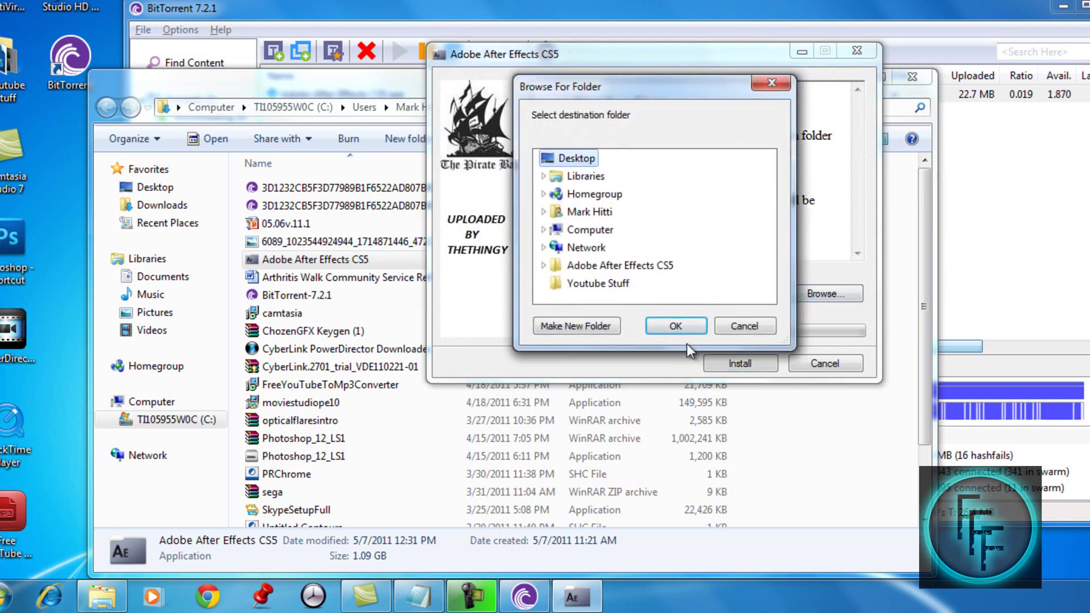
pyautogui.click(675, 326)
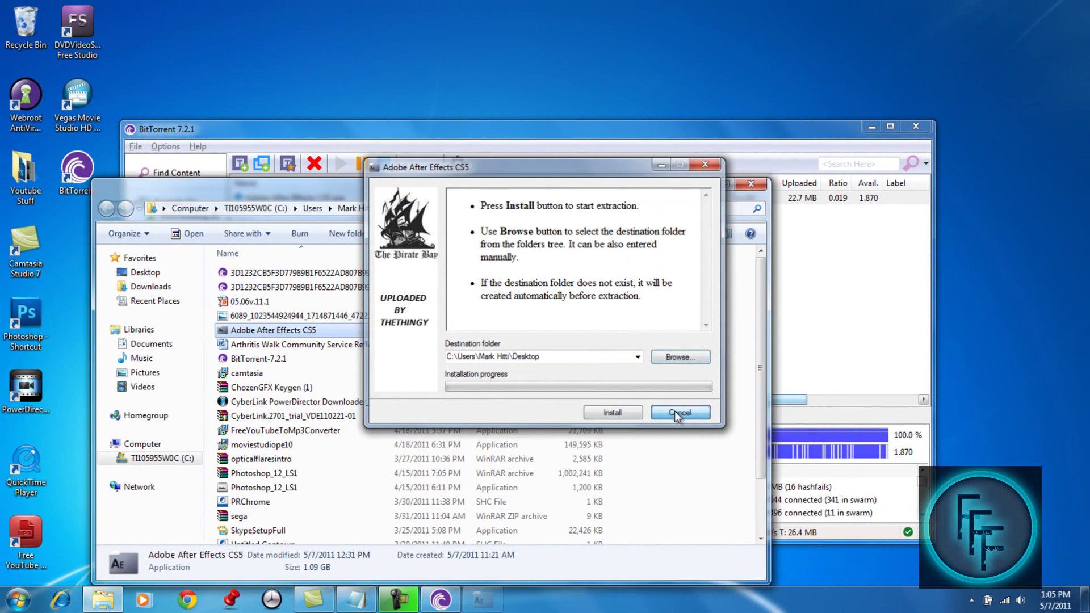
pyautogui.click(679, 412)
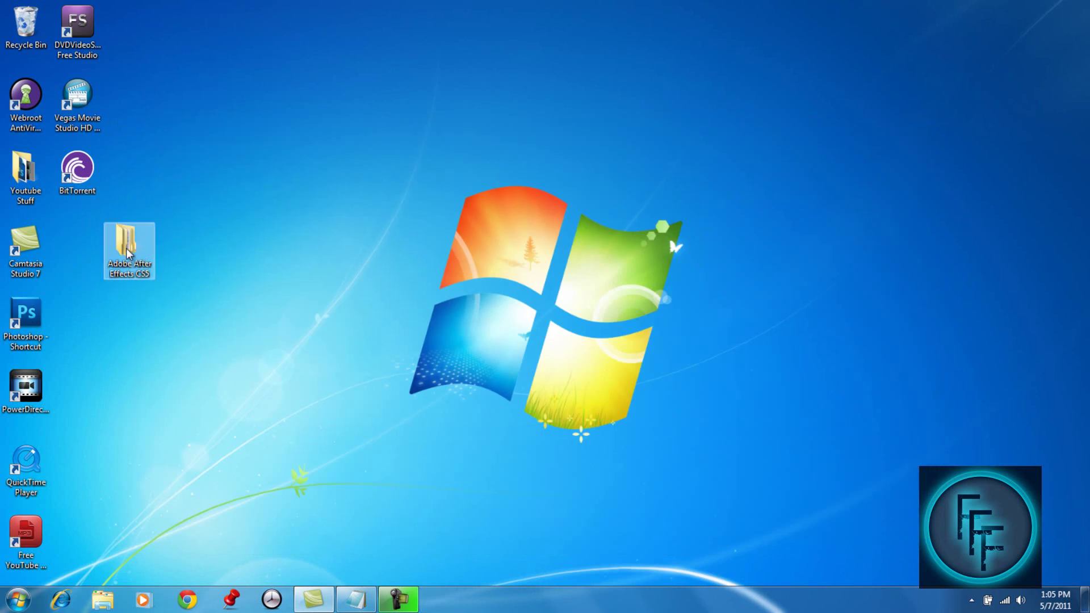
# - Open Adobe After Effects CS5 > After Effects Software and bring up the Instructions Notepad
pyautogui.doubleClick(130, 251)
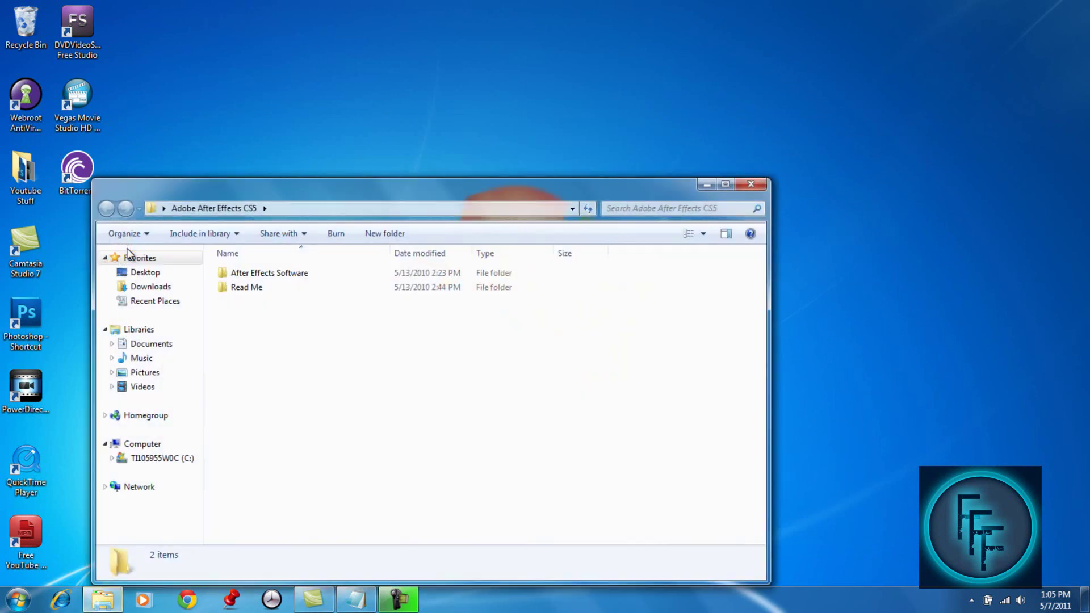
pyautogui.doubleClick(248, 274)
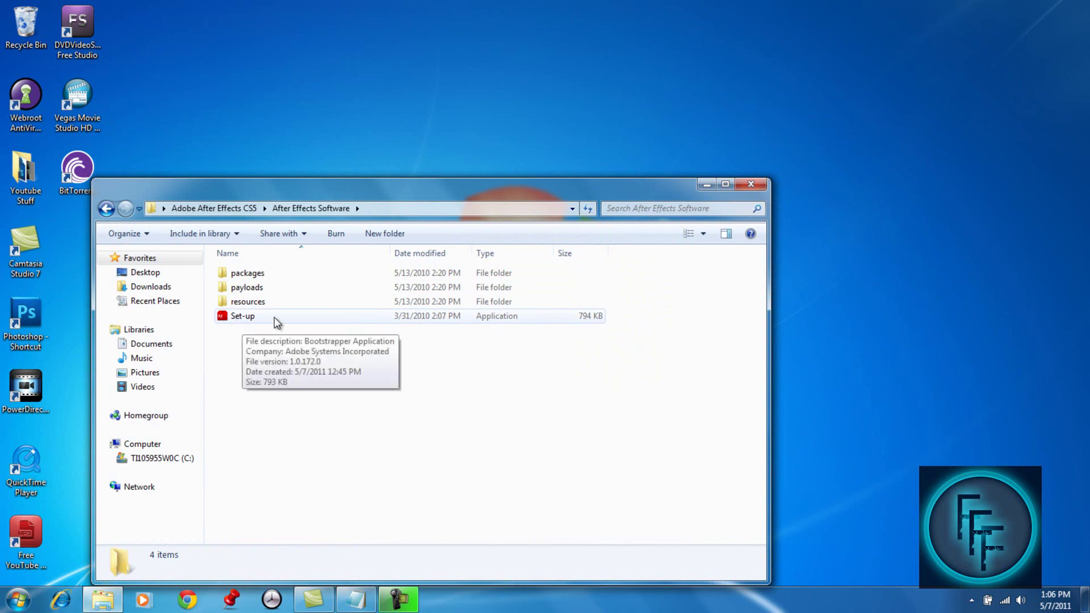
pyautogui.click(356, 600)
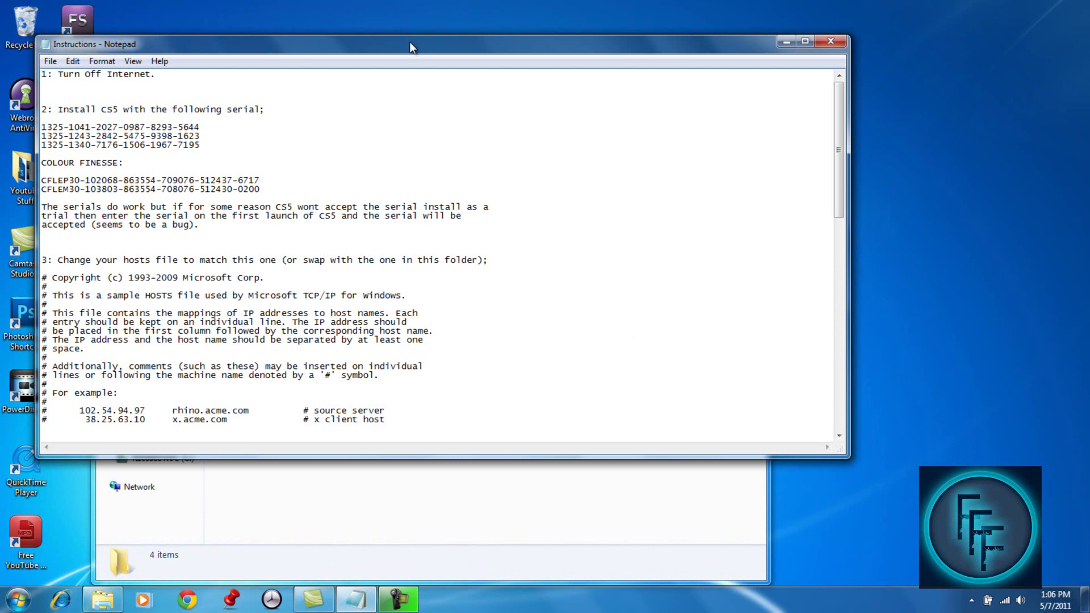
# - Maximize the Instructions notes and disconnect from the 2WIRE052 wireless network
pyautogui.moveTo(410, 41); pyautogui.dragTo(700, 6)
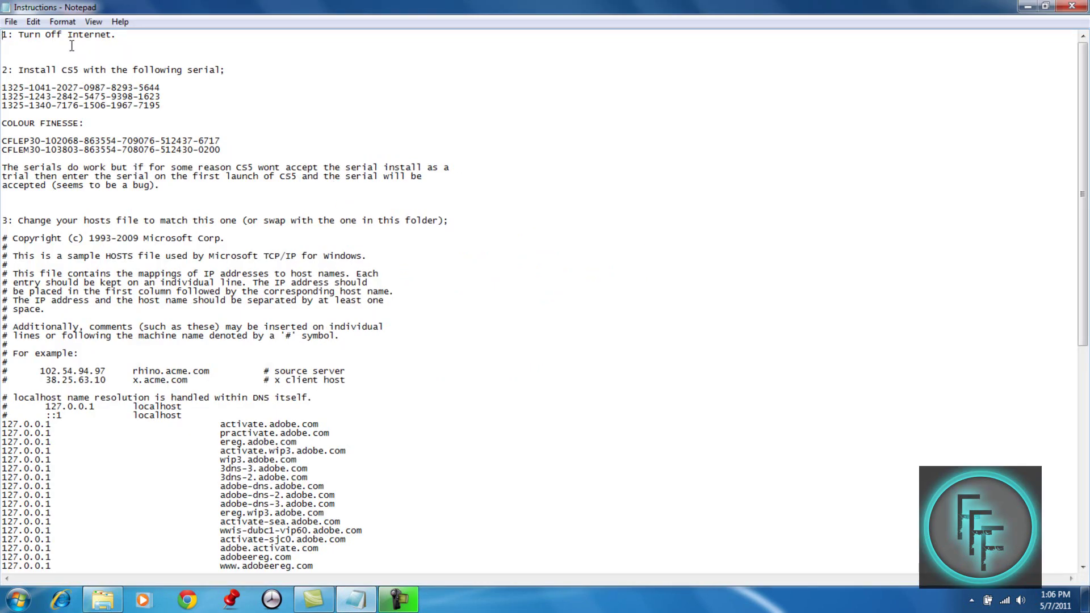
pyautogui.rightClick(1004, 601)
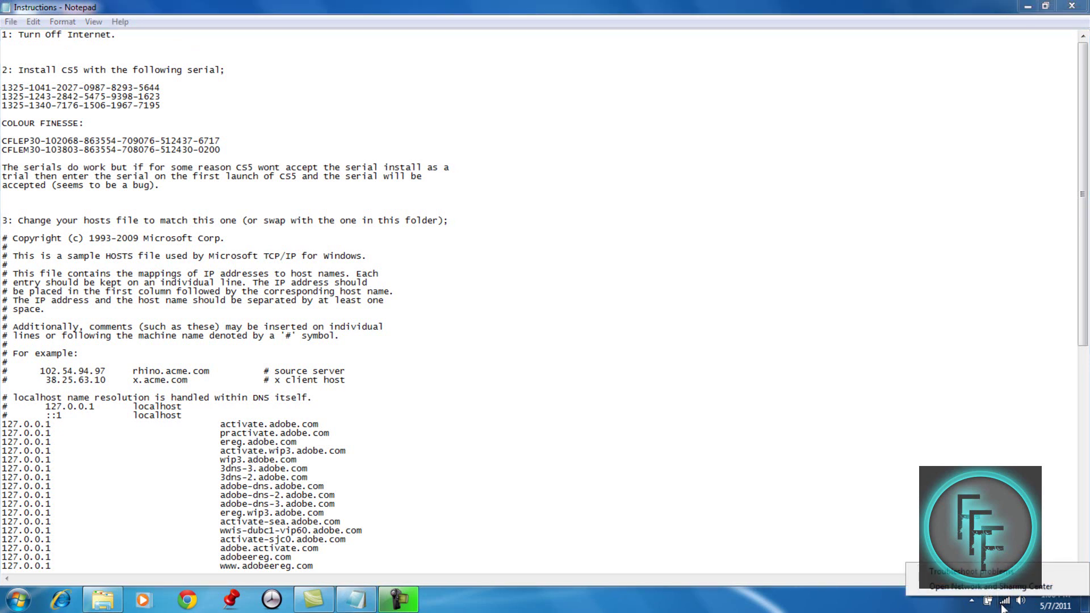
pyautogui.click(1004, 603)
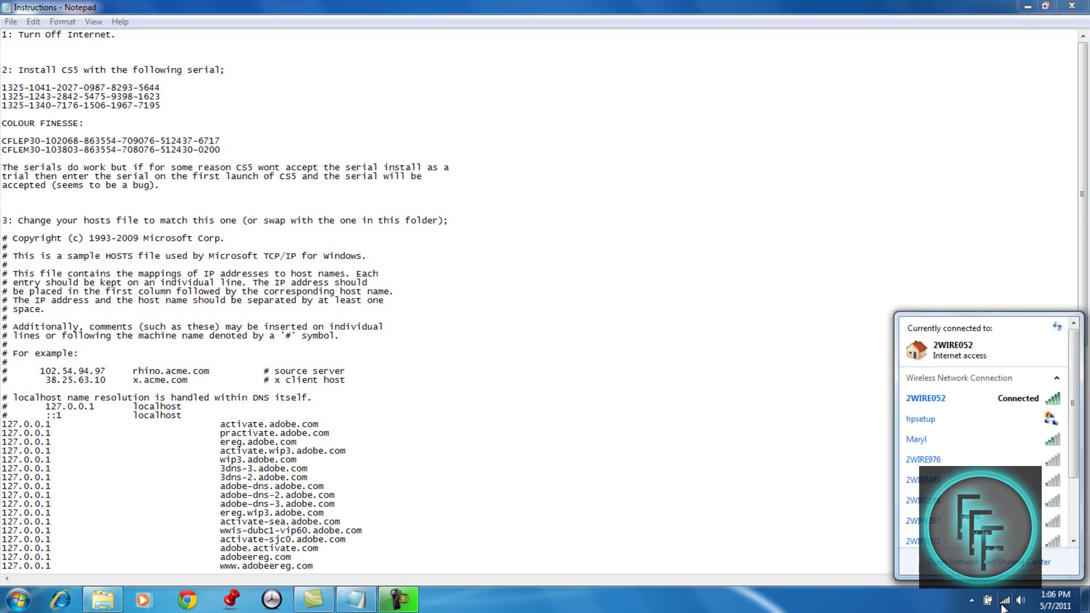
pyautogui.rightClick(1008, 401)
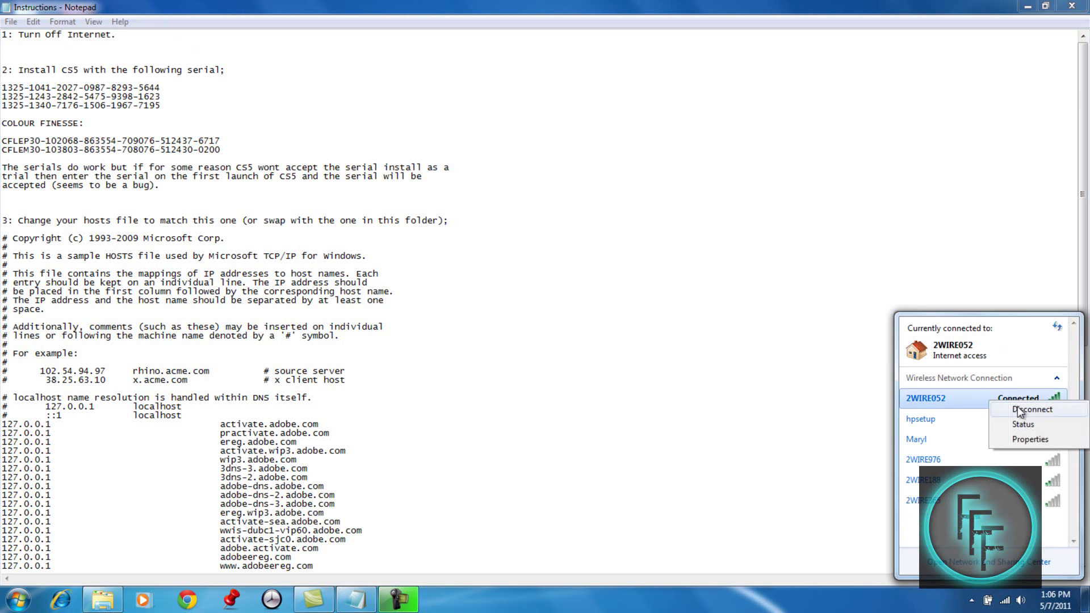
pyautogui.click(1019, 414)
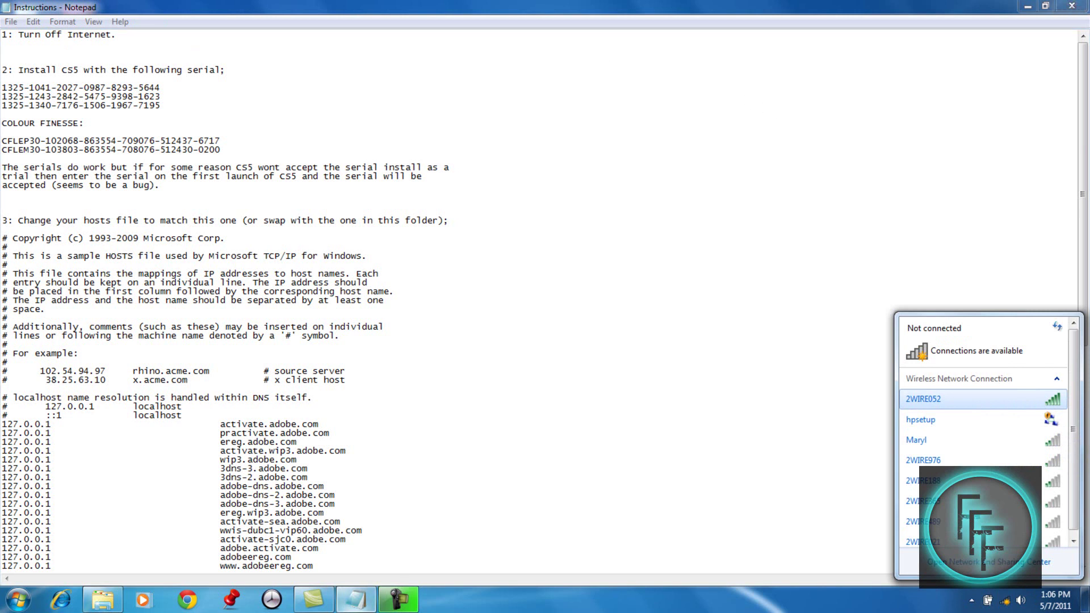
pyautogui.press('Escape')
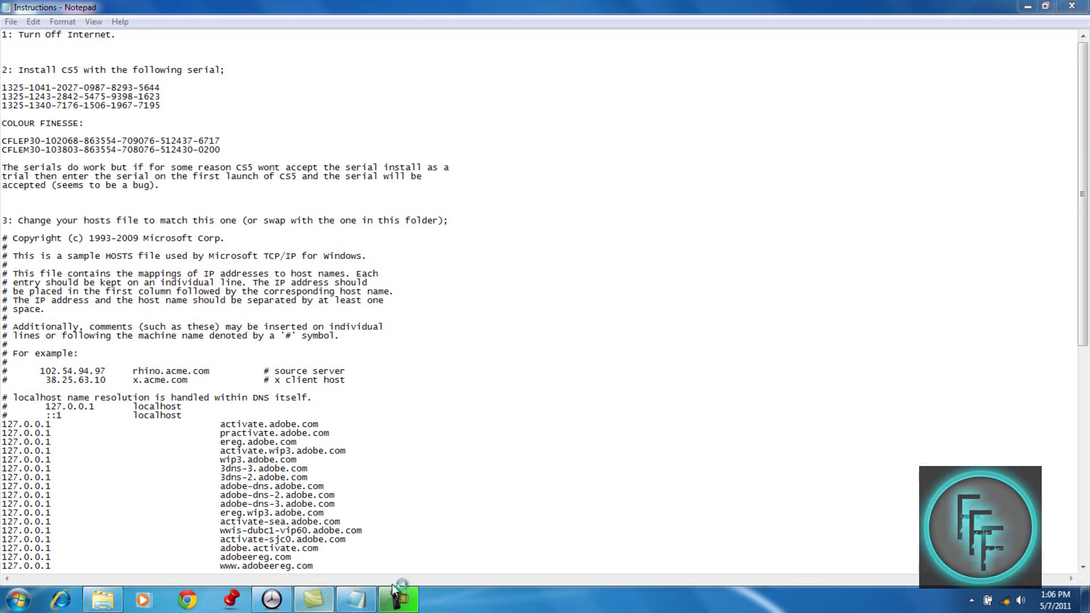
# - Launch Set-up from After Effects Software, ignoring the pending-restart warning
pyautogui.click(103, 601)
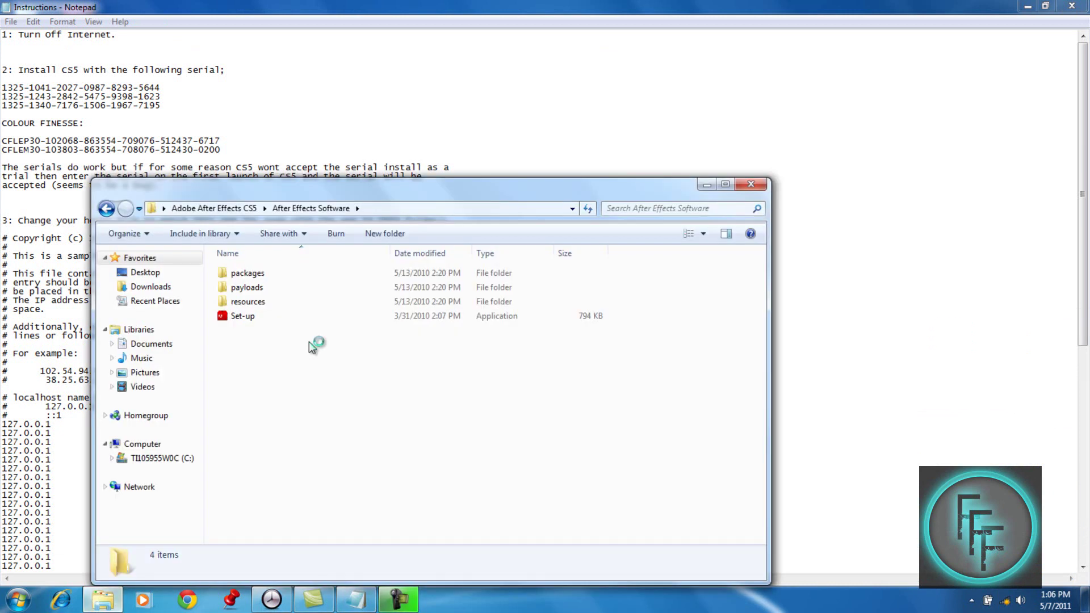
pyautogui.click(251, 312)
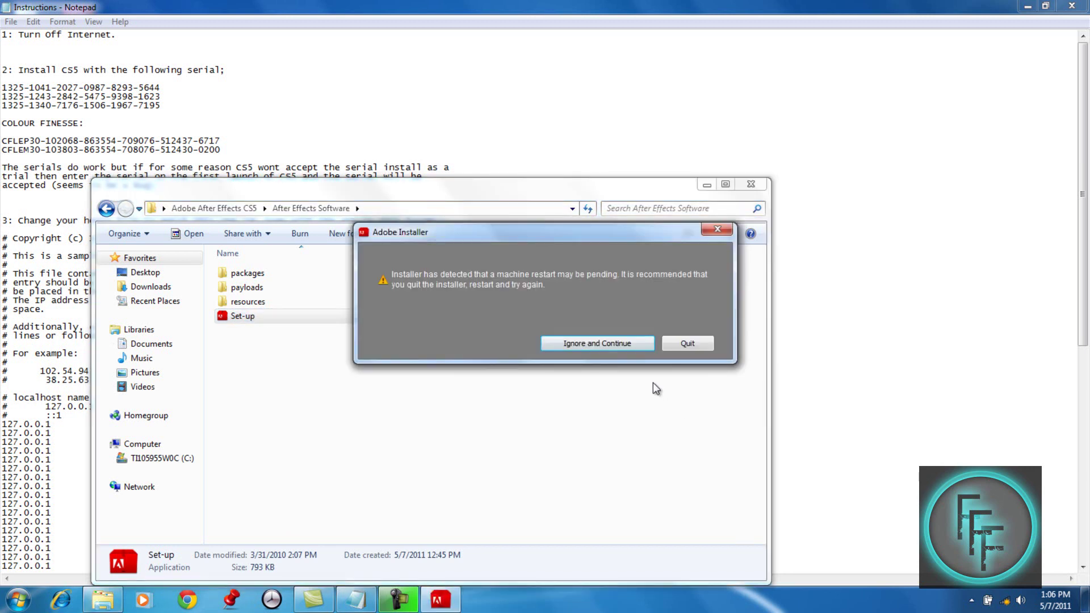
pyautogui.click(614, 344)
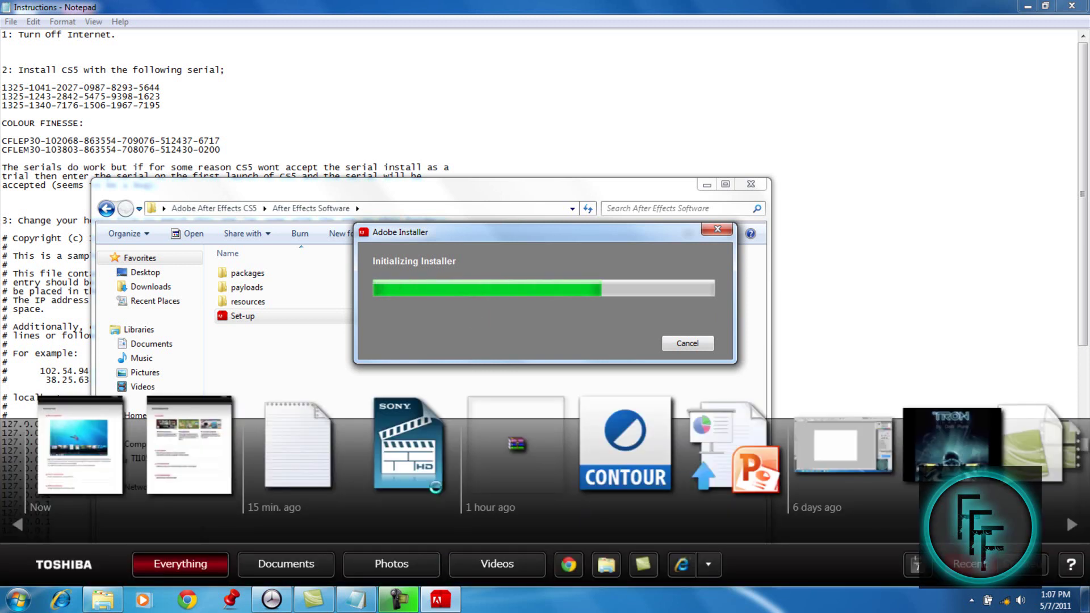
# - Quit the ReelTime media strip from its taskbar jump list
pyautogui.rightClick(285, 599)
pyautogui.click(286, 569)
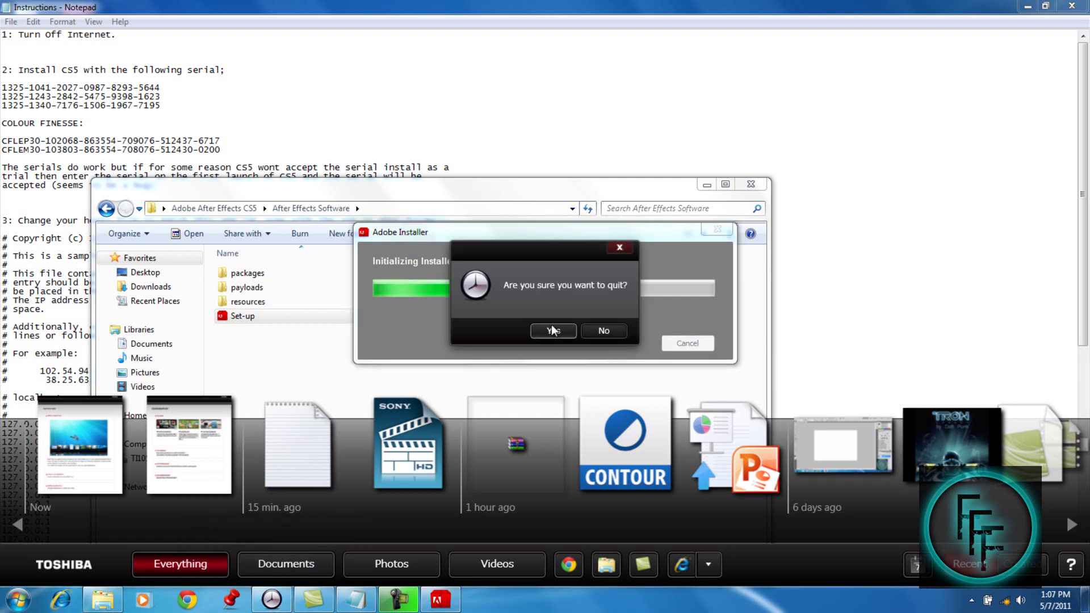
pyautogui.click(551, 330)
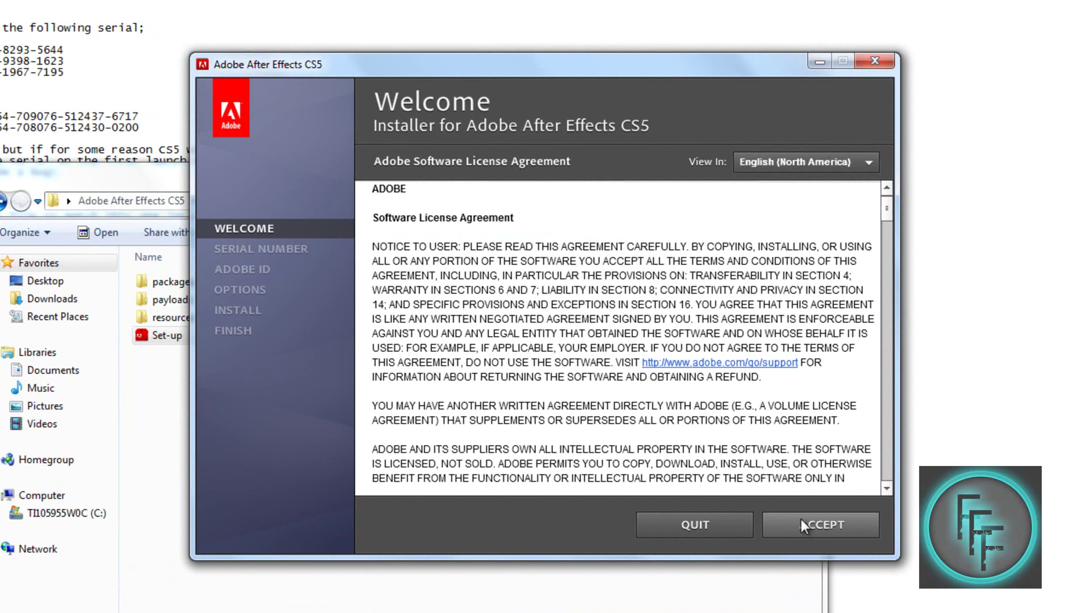
# - Accept the license and install as a trial in English (North America)
pyautogui.click(749, 465)
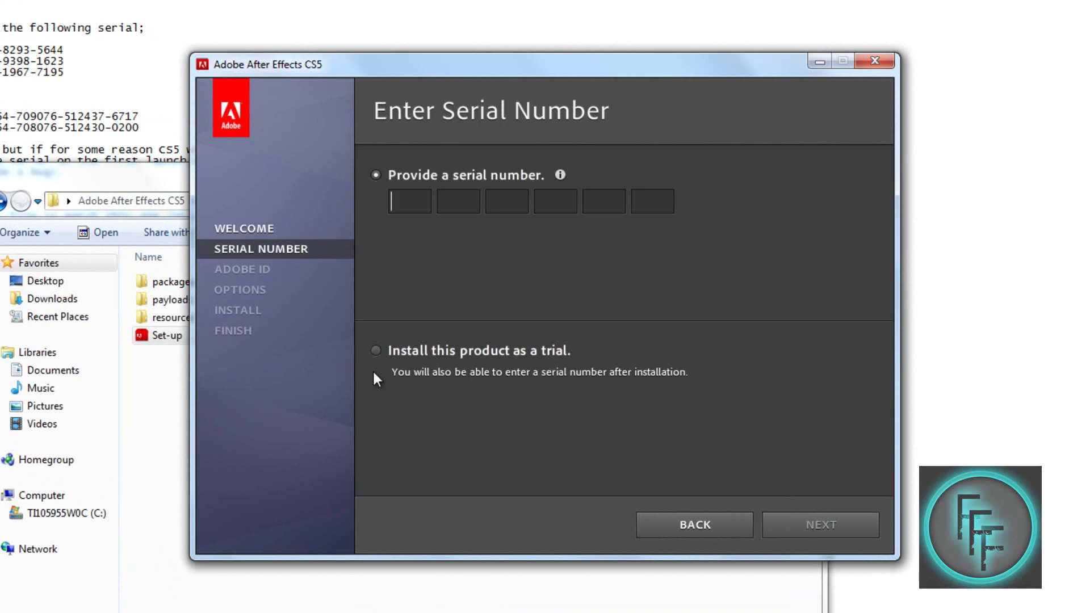
pyautogui.click(376, 349)
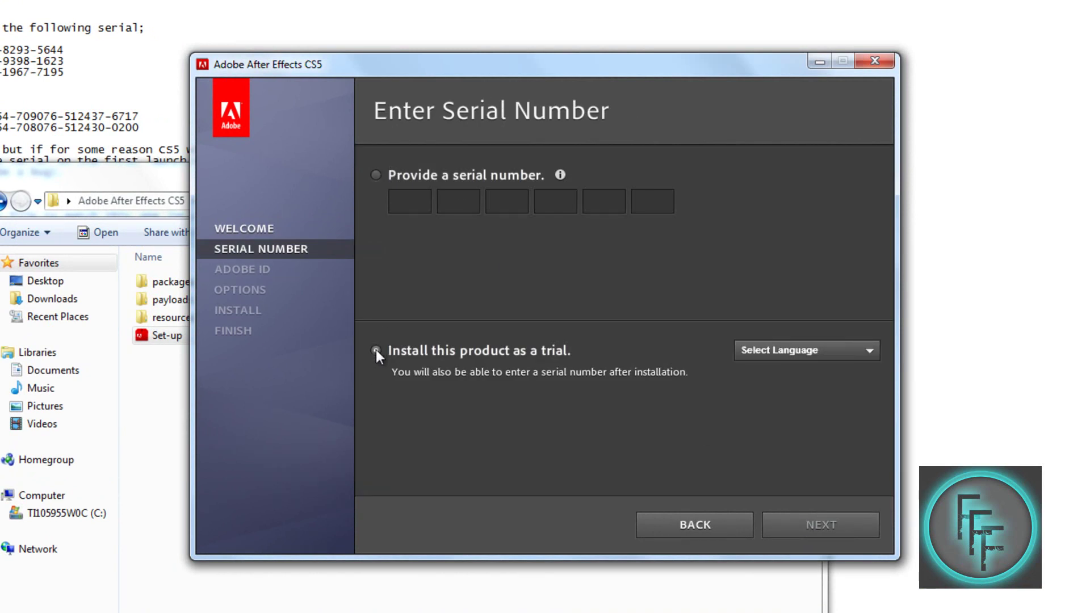
pyautogui.click(801, 350)
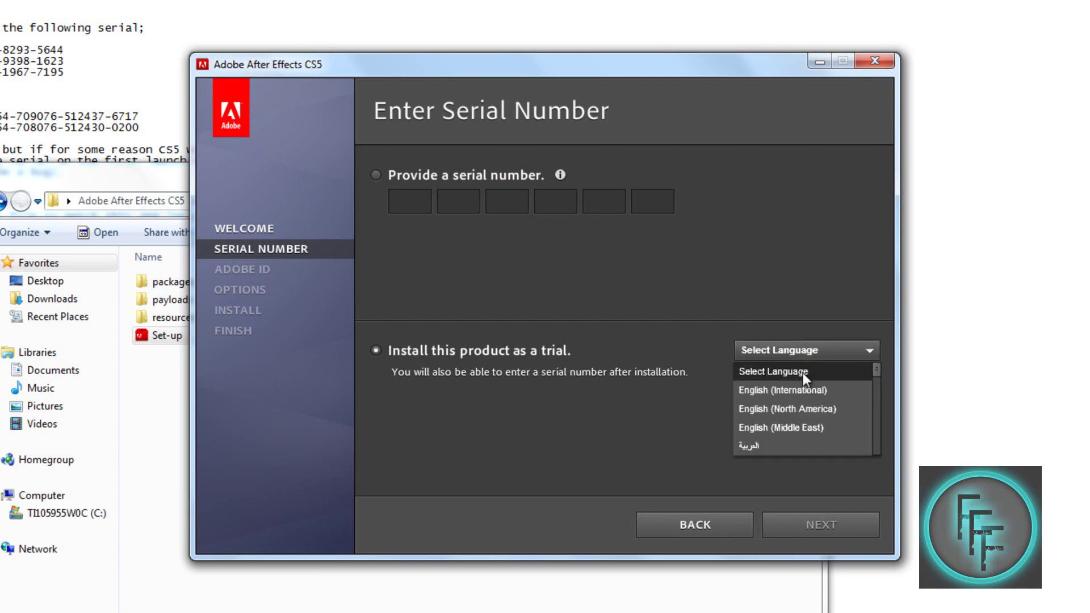
pyautogui.click(802, 407)
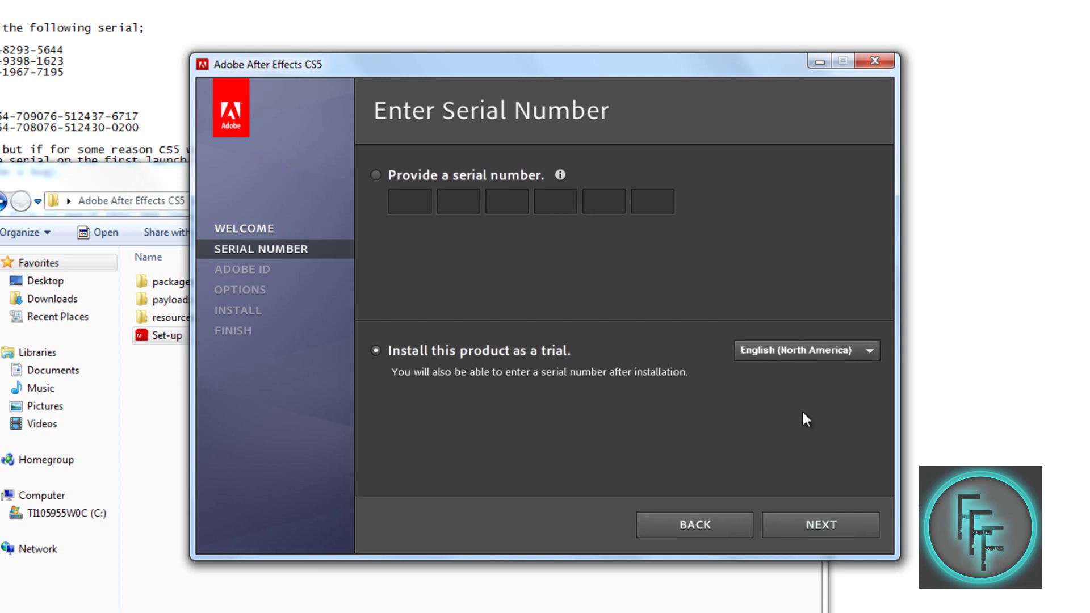
pyautogui.click(795, 530)
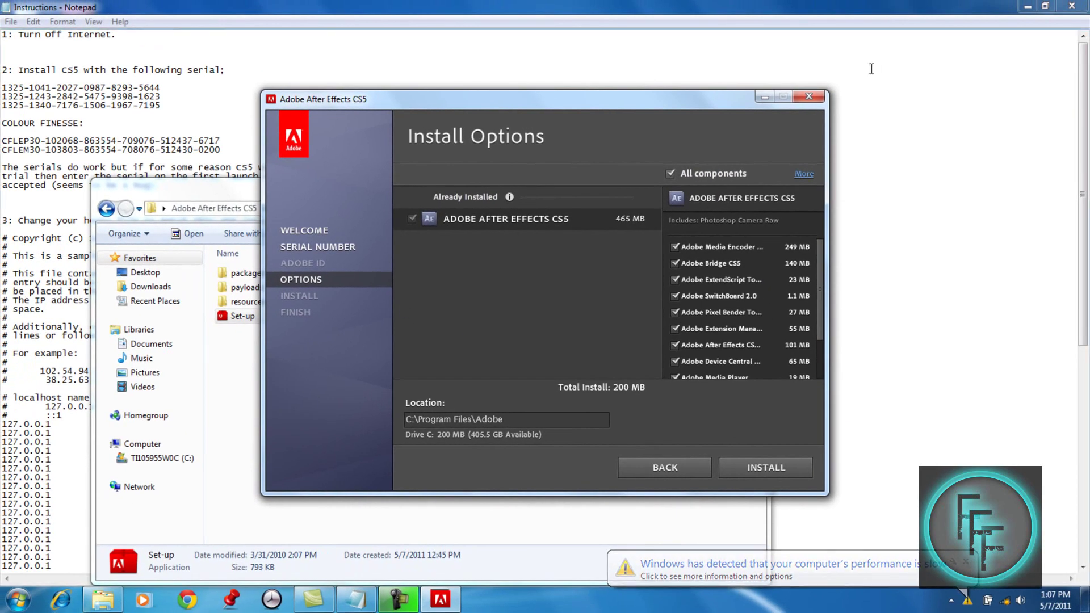
# - Cancel the installer's quit prompt and minimize the Instructions notes
pyautogui.click(810, 97)
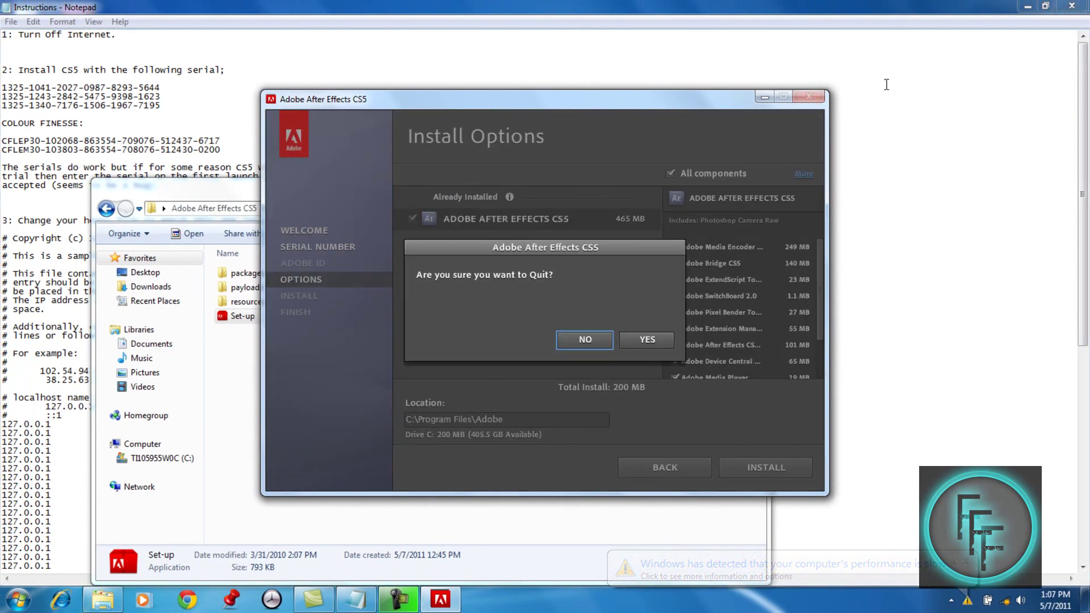
pyautogui.press('Return')
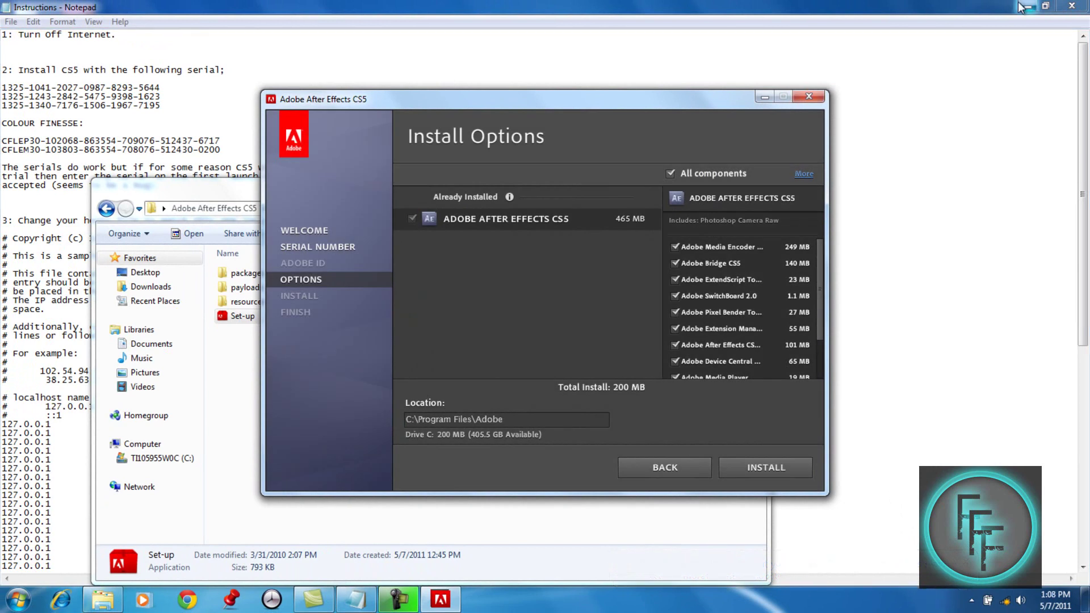
pyautogui.click(1027, 6)
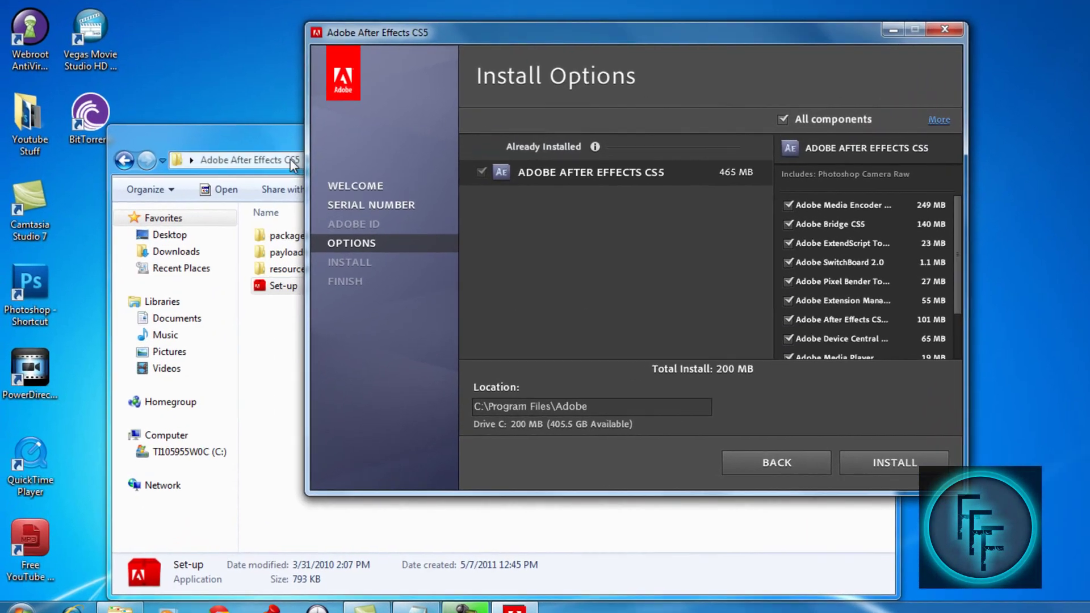
# - Close the setup folder and open Computer from the Start menu
pyautogui.click(290, 159)
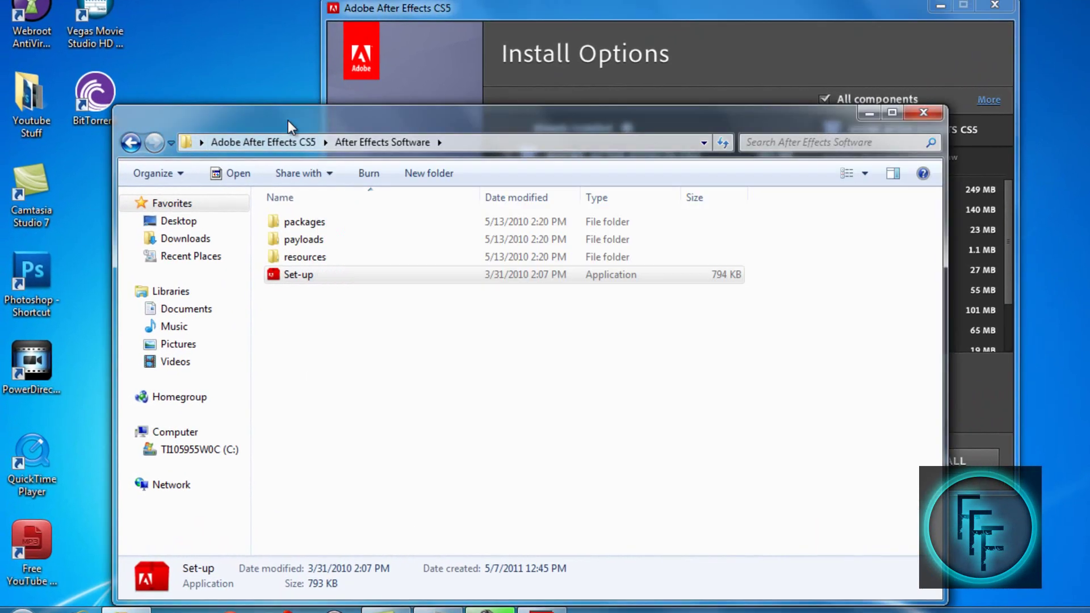
pyautogui.hotkey('alt', 'F4')
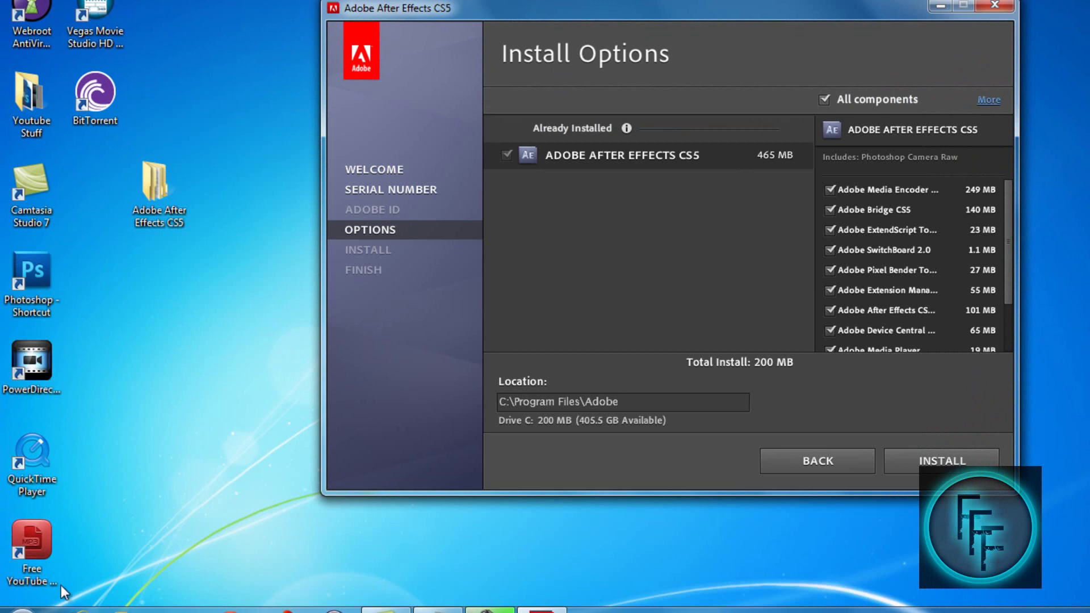
pyautogui.click(13, 608)
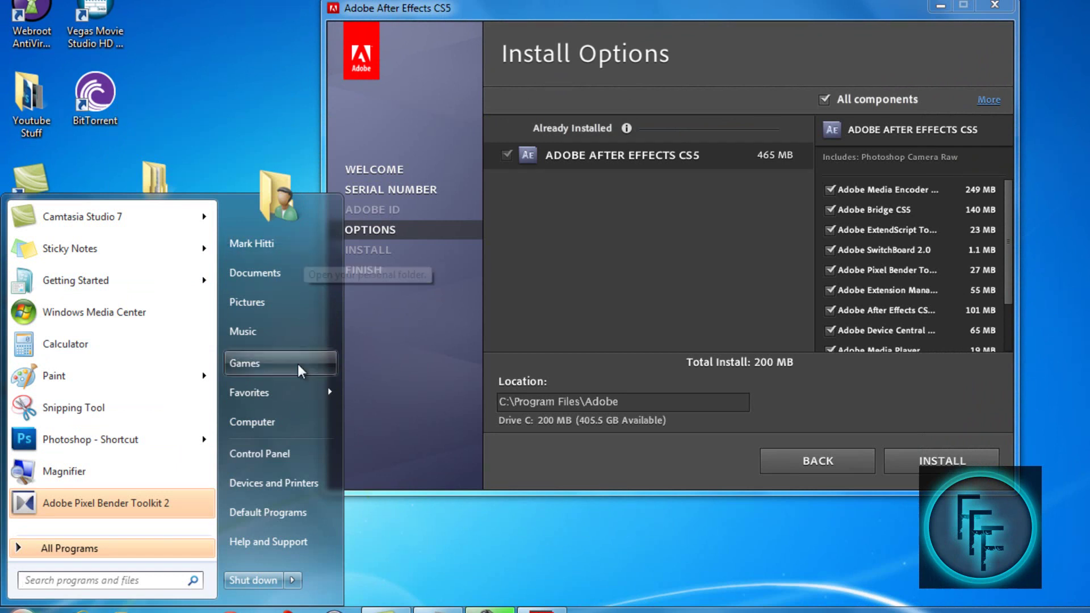
pyautogui.click(292, 424)
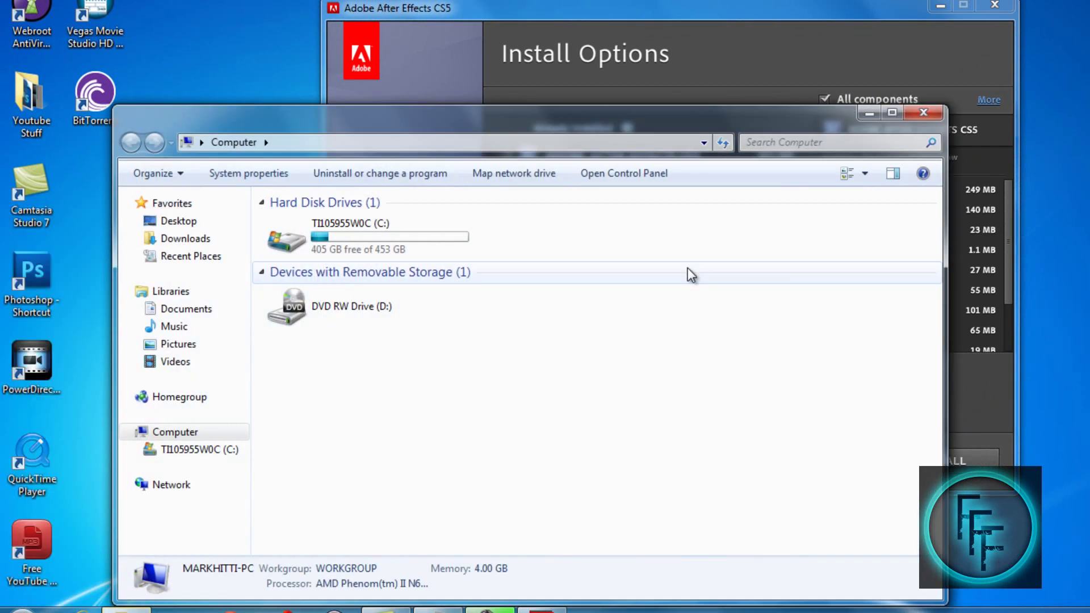
# - Check the Adobe folder in C:\Program Files (x86), then return to drive C:
pyautogui.doubleClick(446, 239)
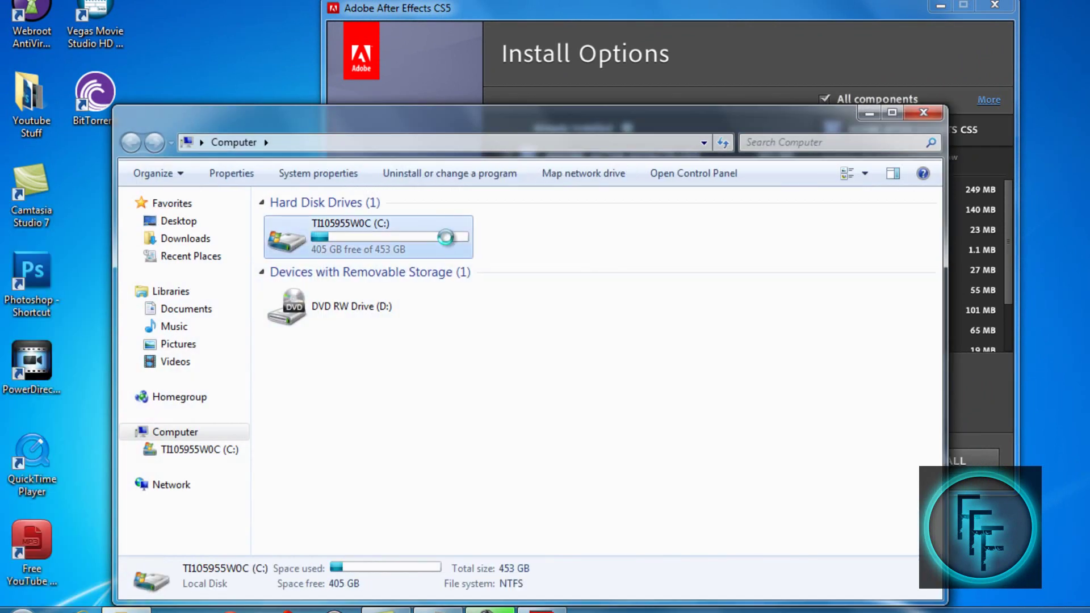
pyautogui.doubleClick(454, 273)
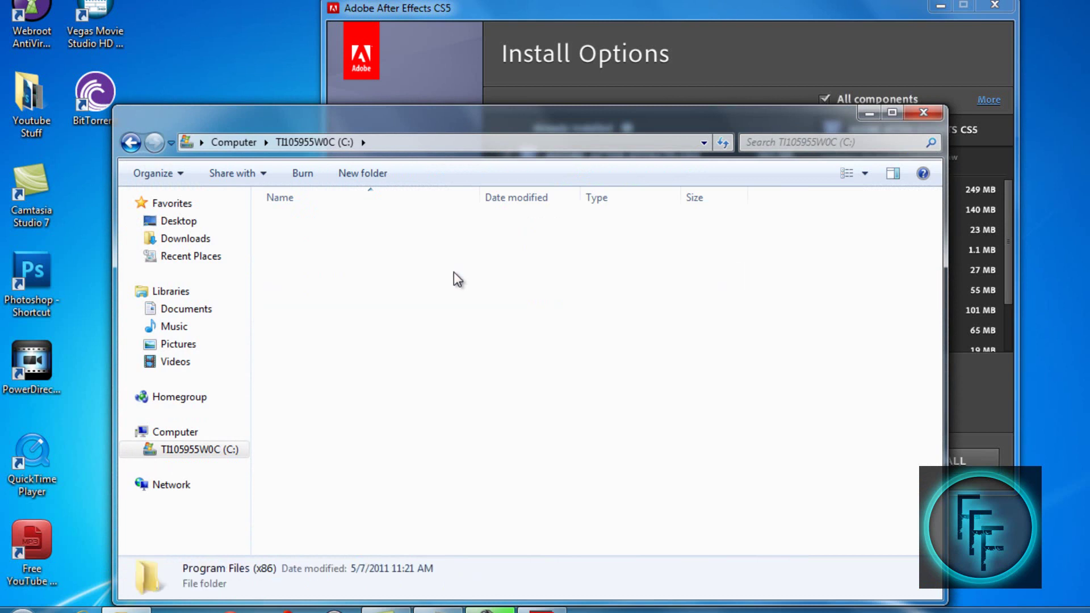
pyautogui.doubleClick(454, 220)
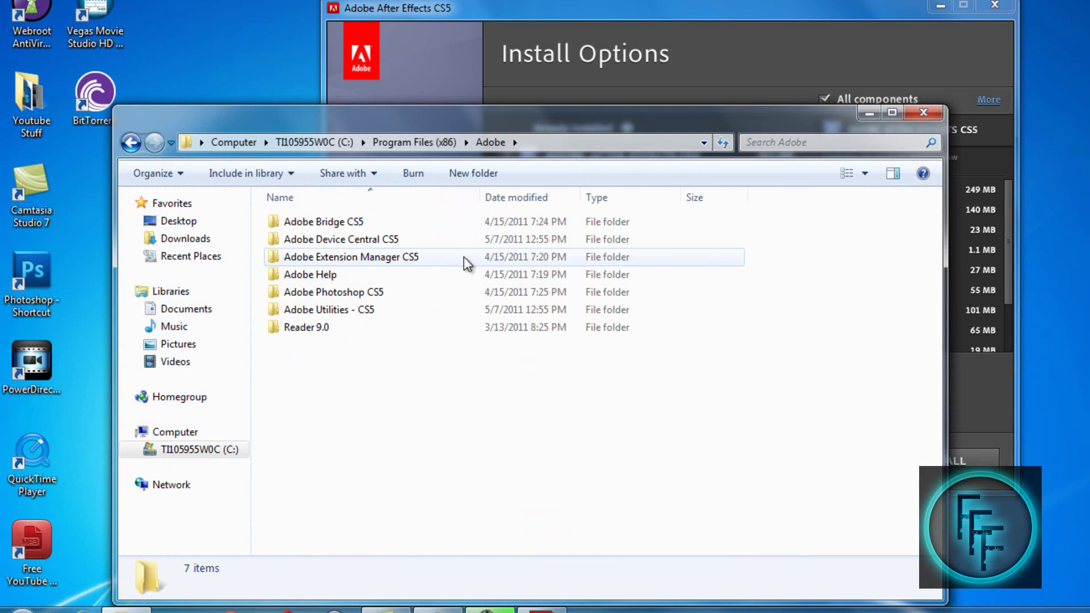
pyautogui.press('BackSpace')
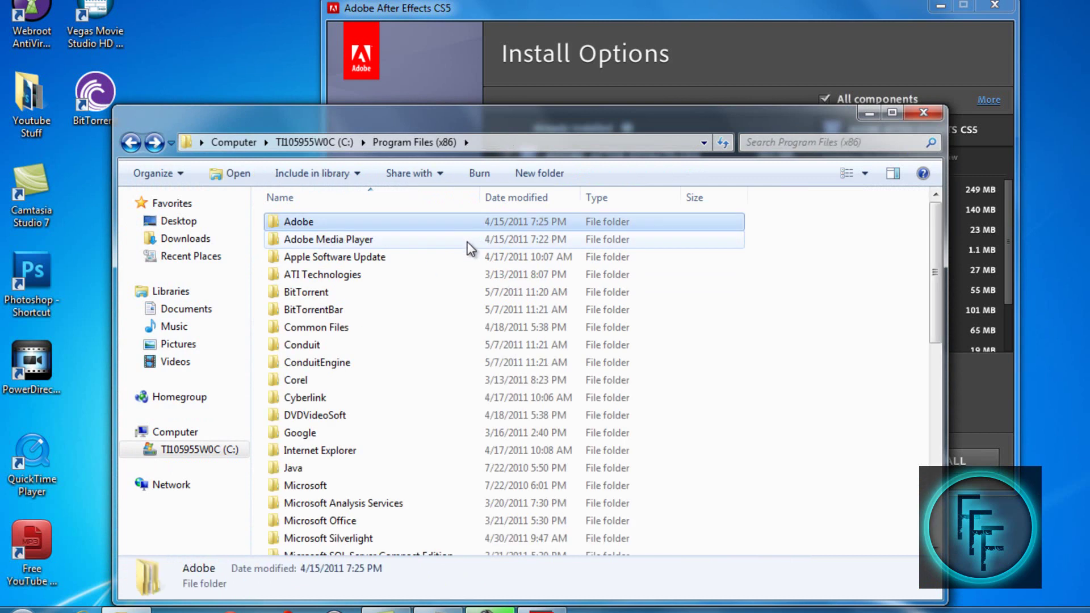
pyautogui.press('BackSpace')
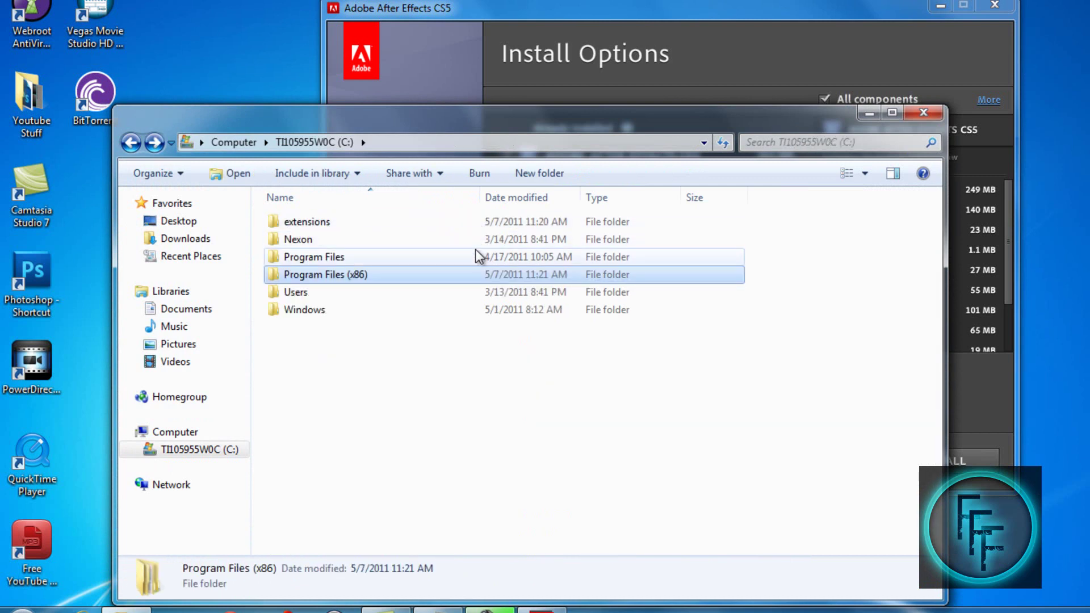
# - Open C:\Program Files\Adobe\Adobe After Effects CS5 and select its shortcut
pyautogui.doubleClick(476, 256)
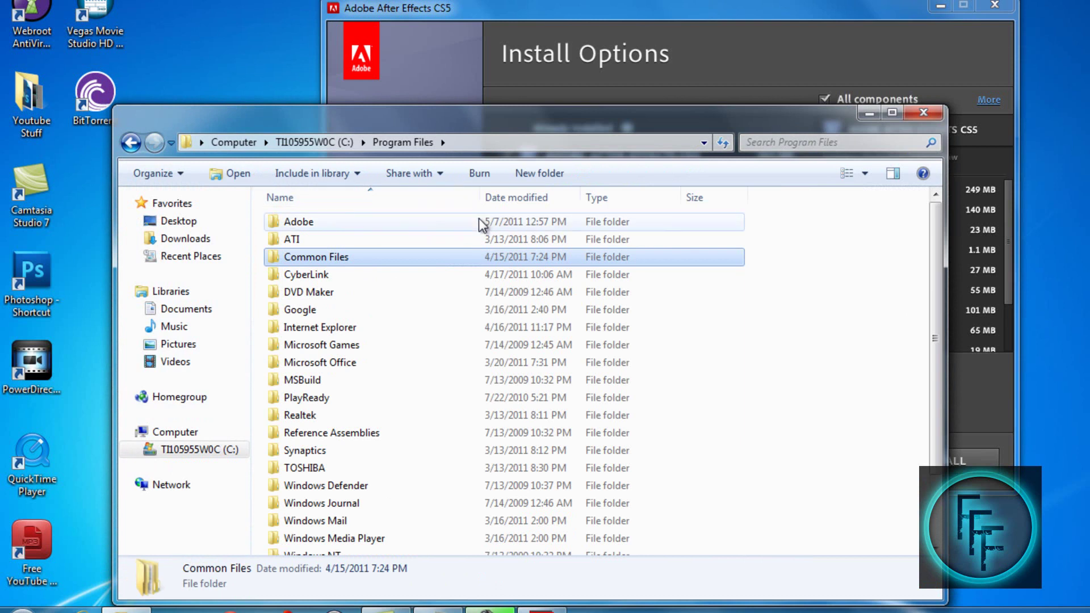
pyautogui.doubleClick(480, 224)
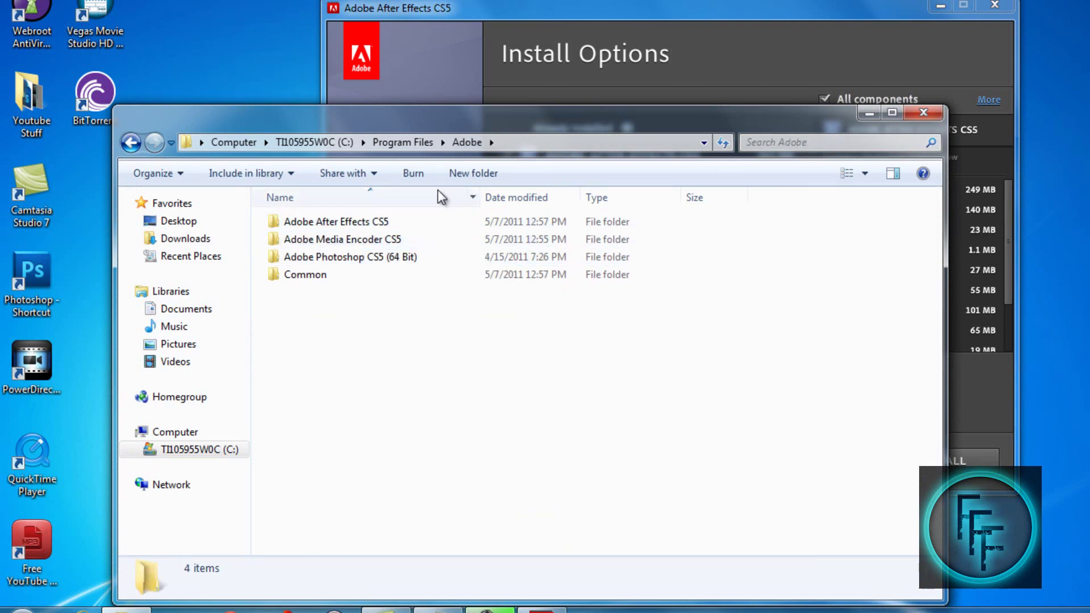
pyautogui.click(371, 225)
pyautogui.doubleClick(371, 226)
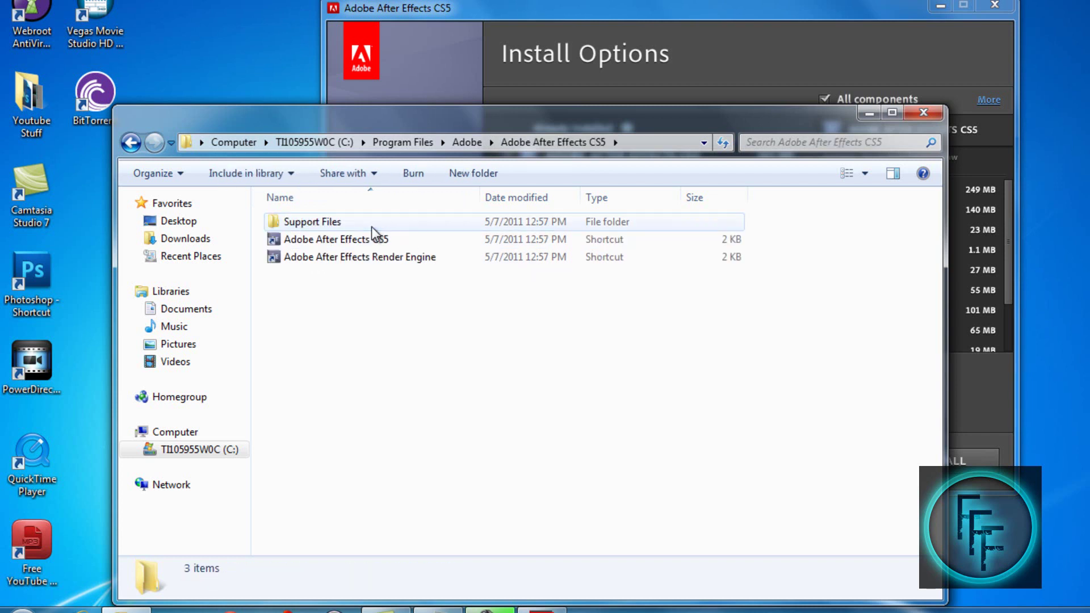
pyautogui.click(369, 247)
pyautogui.doubleClick(370, 247)
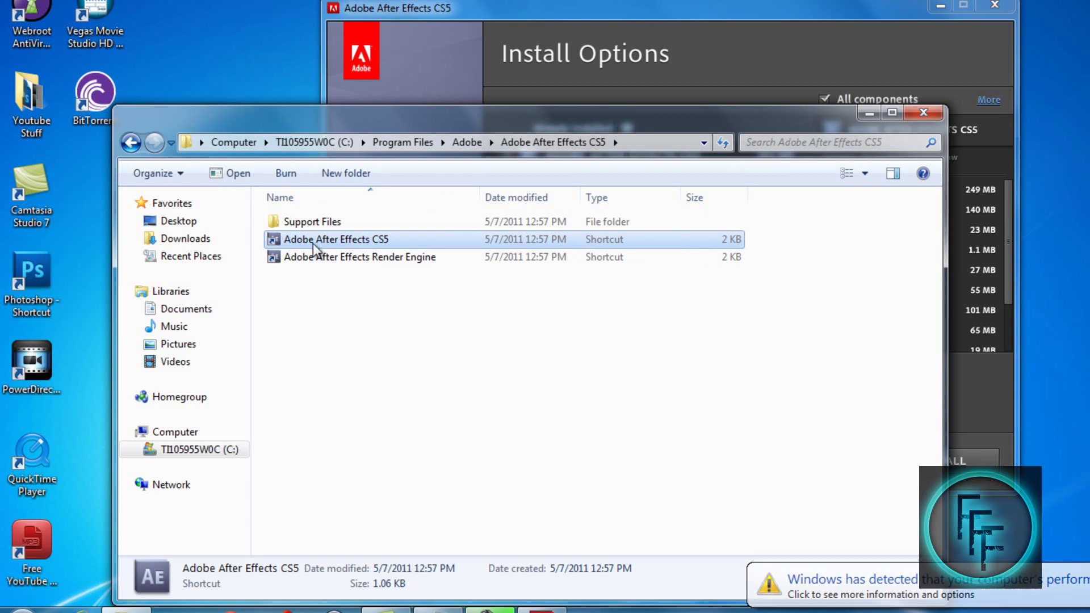
# - Run the After Effects CS5 shortcut as administrator and choose 'Provide a serial number'
pyautogui.rightClick(318, 246)
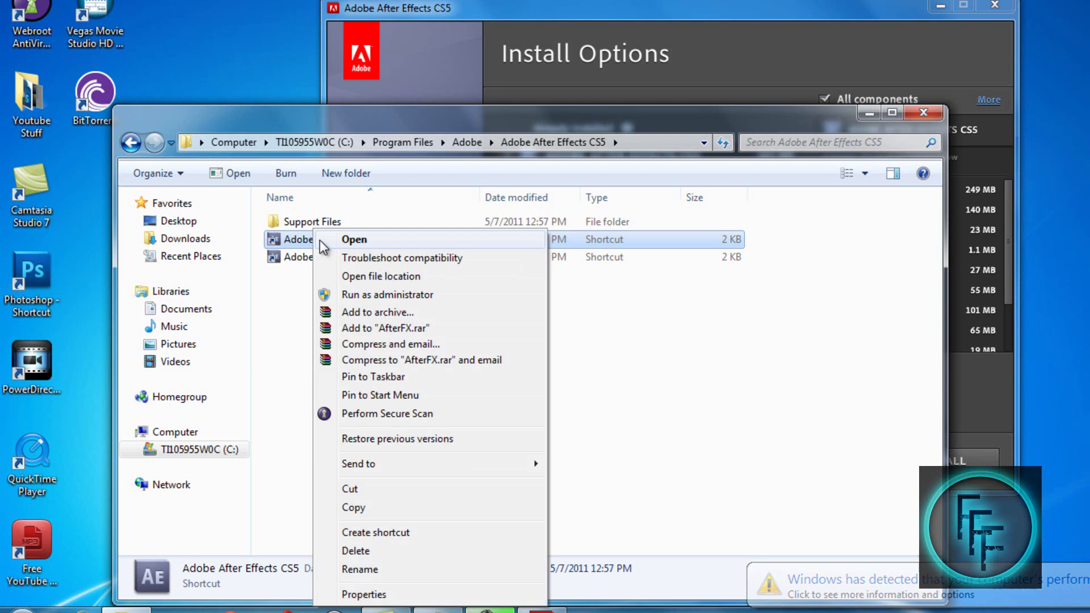
pyautogui.click(352, 296)
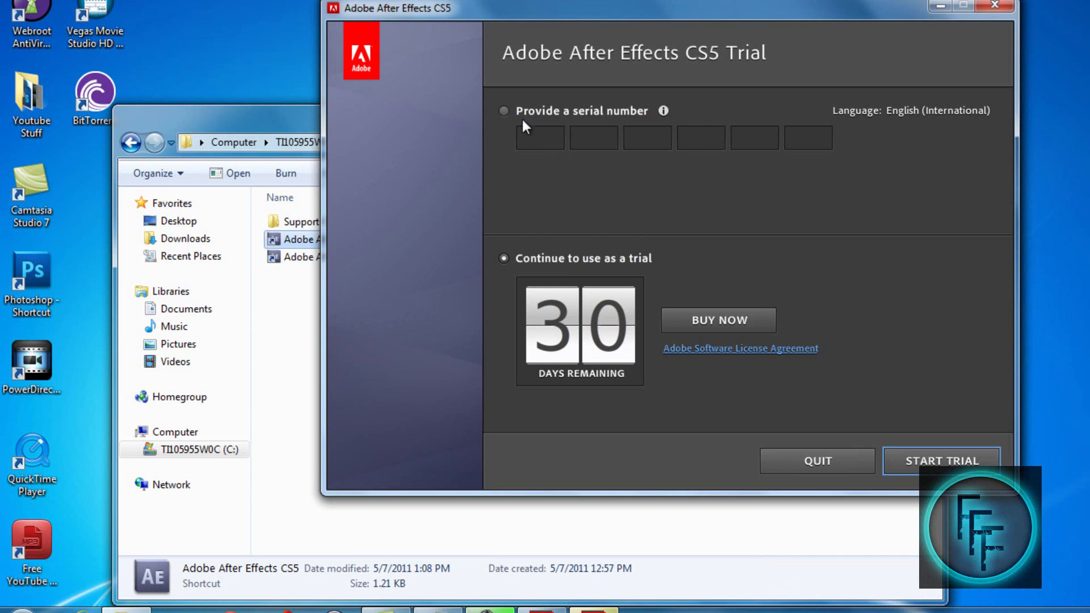
pyautogui.click(504, 111)
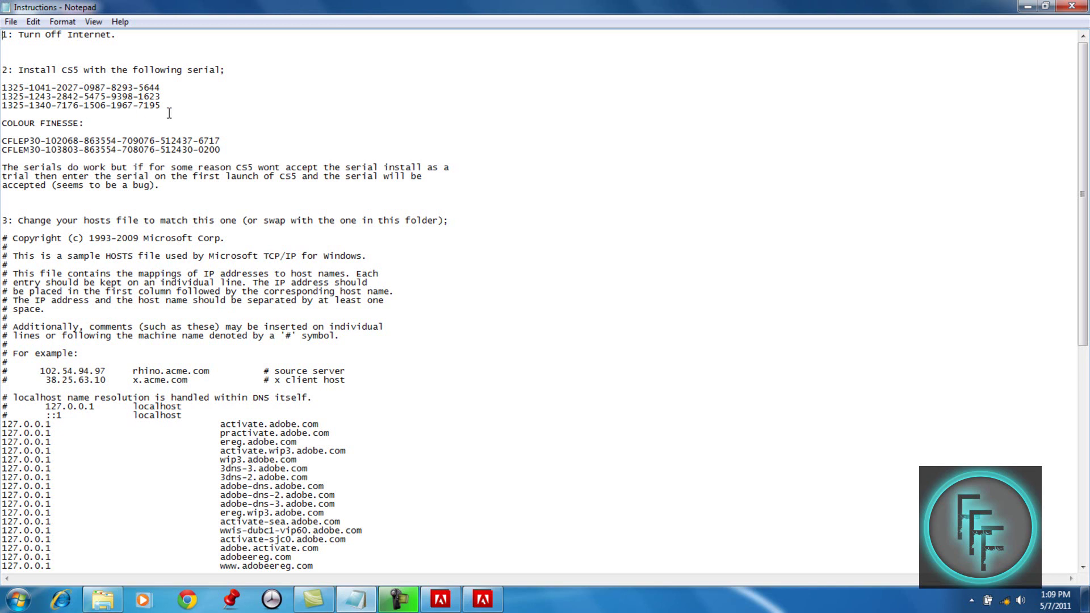
# - Highlight the first CS5 serial number in Notepad and return to the After Effects installer
pyautogui.moveTo(164, 87); pyautogui.dragTo(3, 88)
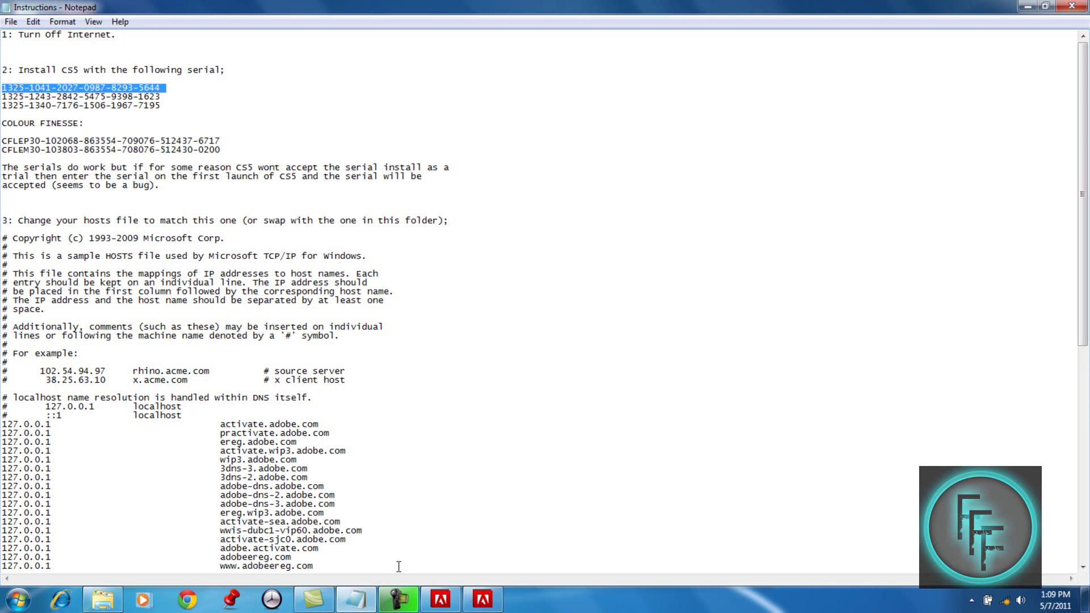
pyautogui.click(456, 605)
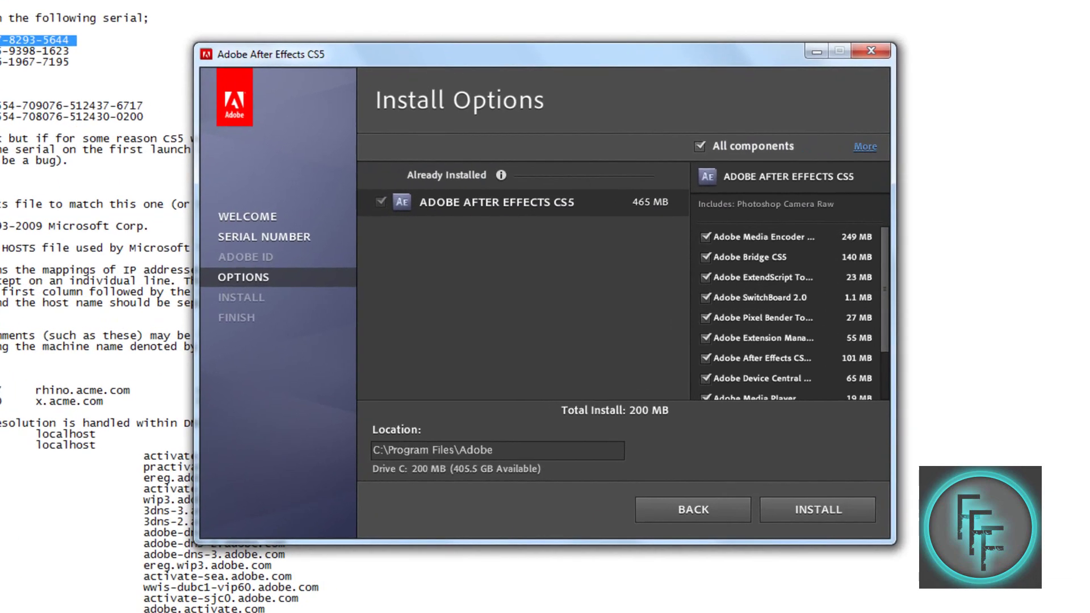
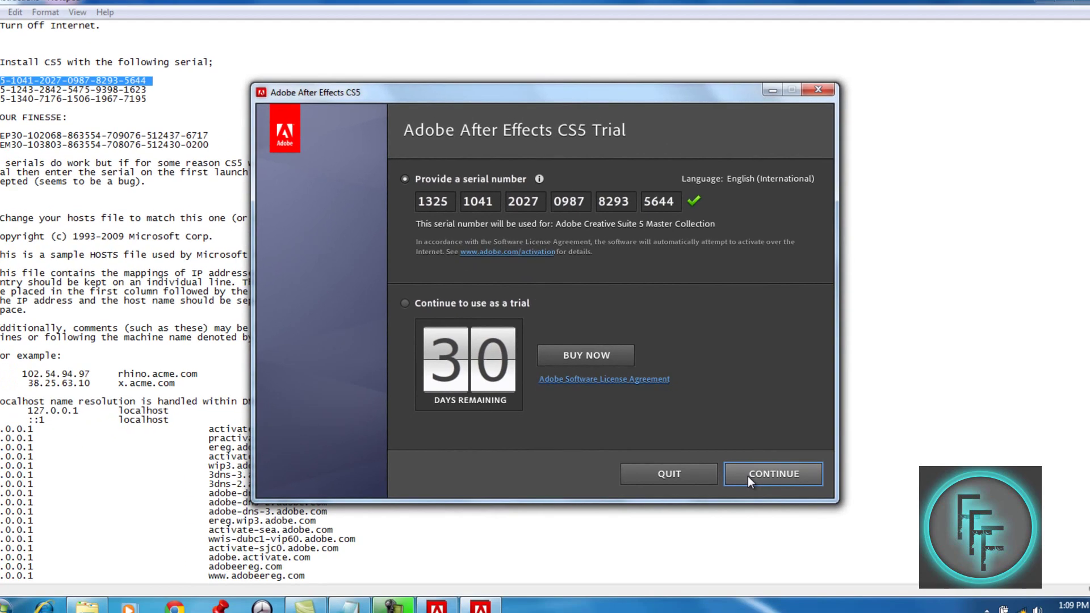
pyautogui.click(747, 476)
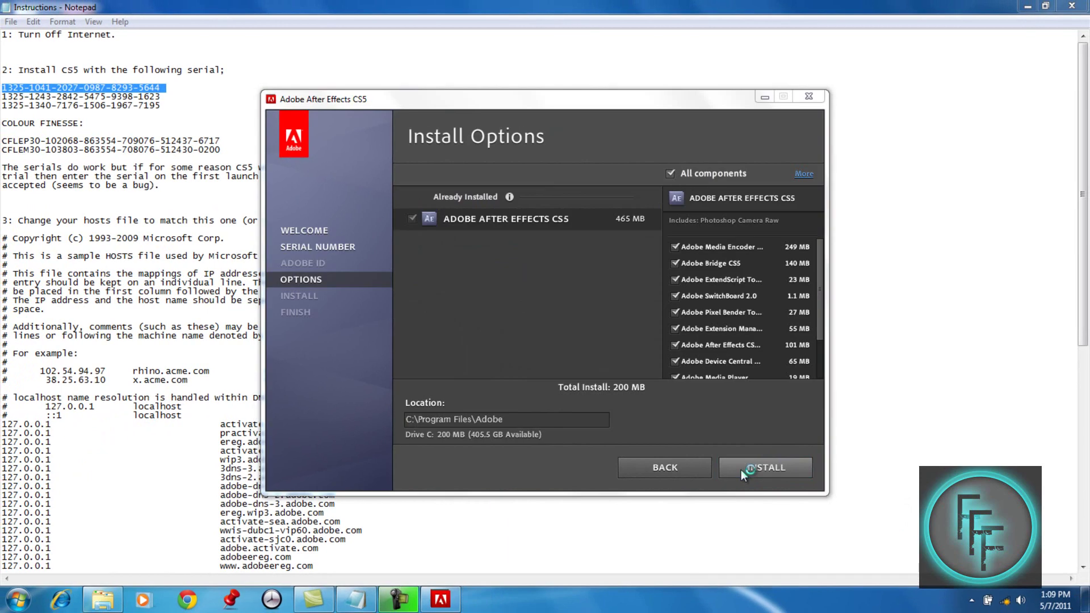